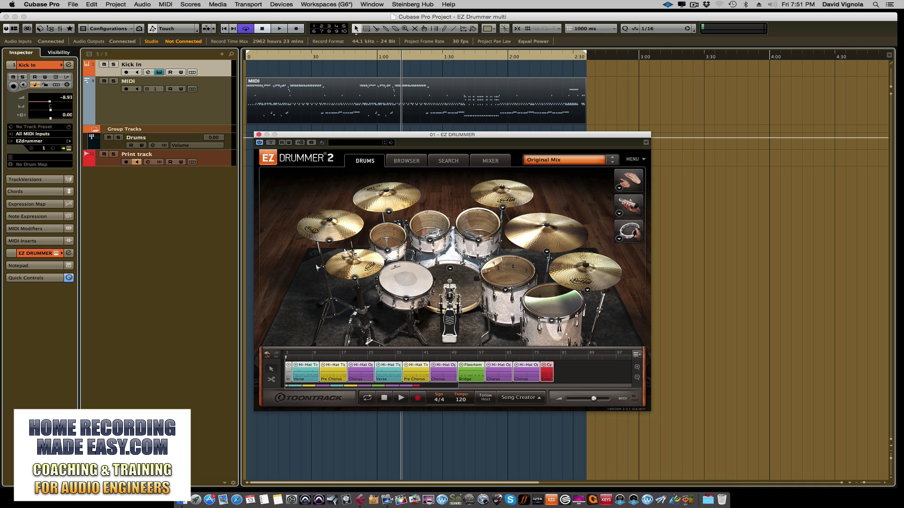
Step: Audition the kick, rack toms, hi-hat and cymbals of the EZdrummer kit, and open its mixer
left_click(451, 285)
left_click(436, 232)
left_click(478, 225)
left_click(585, 268)
left_click(546, 228)
left_click(354, 262)
left_click(349, 235)
left_click(482, 161)
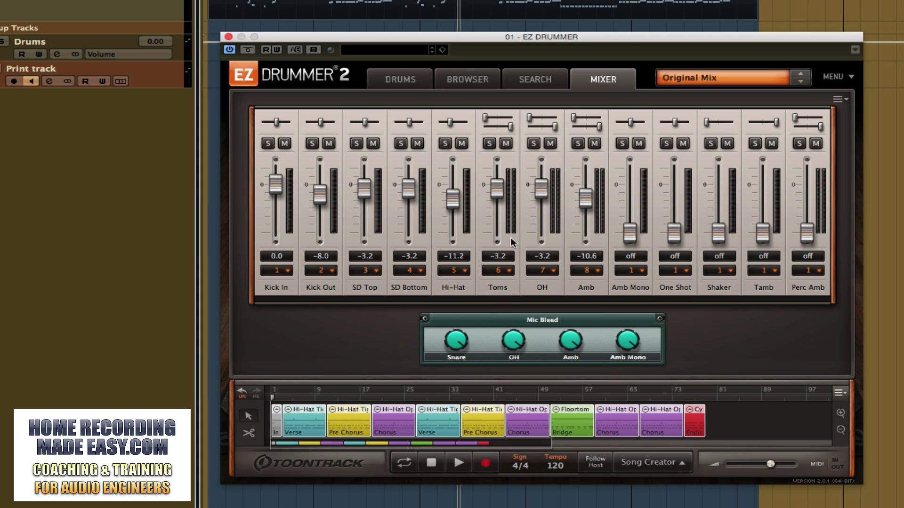
Step: Check the output assignments of the Kick In, Kick Out and SD Top channels without changing them
left_click(286, 271)
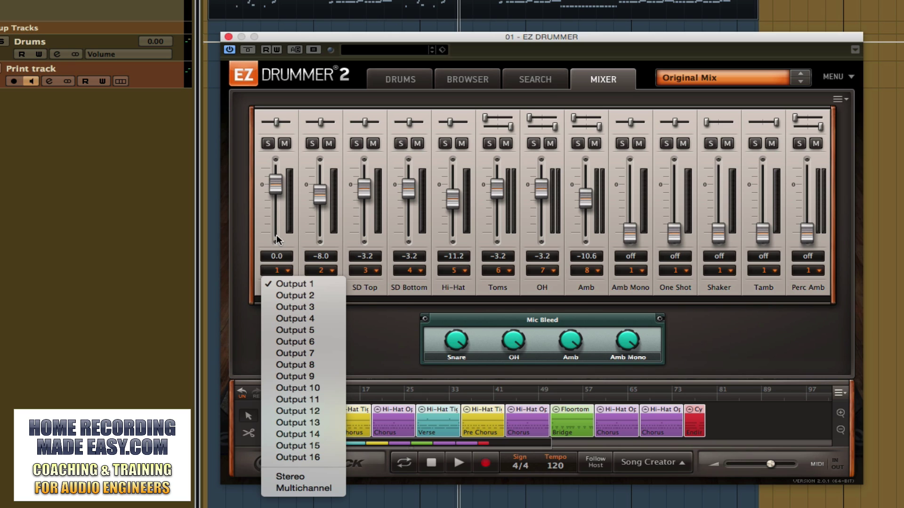
left_click(277, 272)
left_click(325, 272)
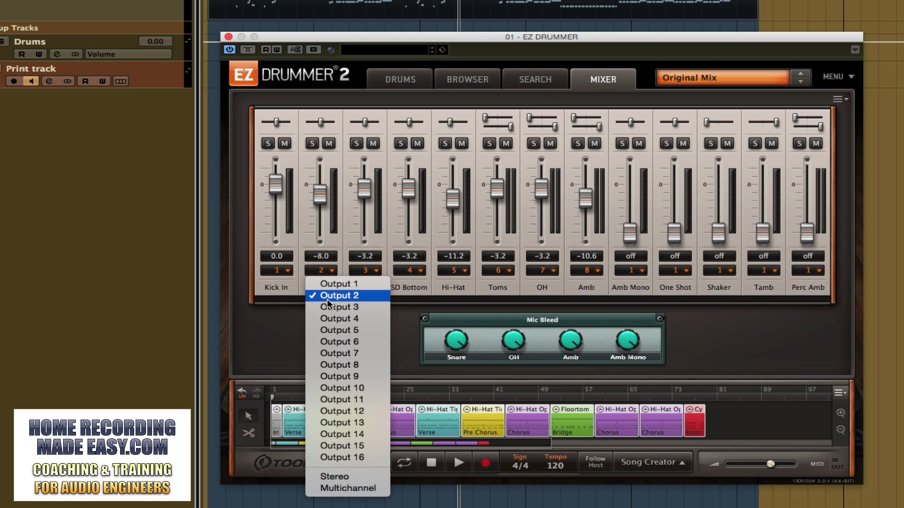
left_click(324, 240)
left_click(366, 271)
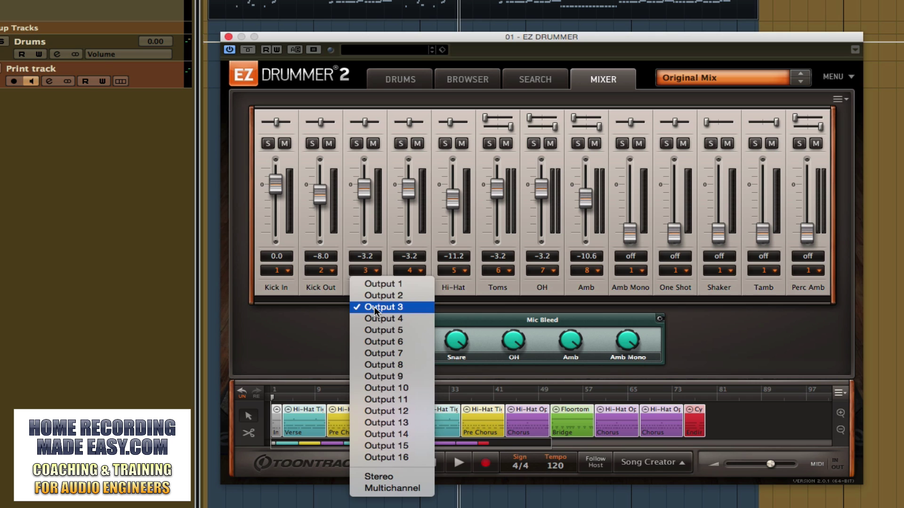
left_click(374, 222)
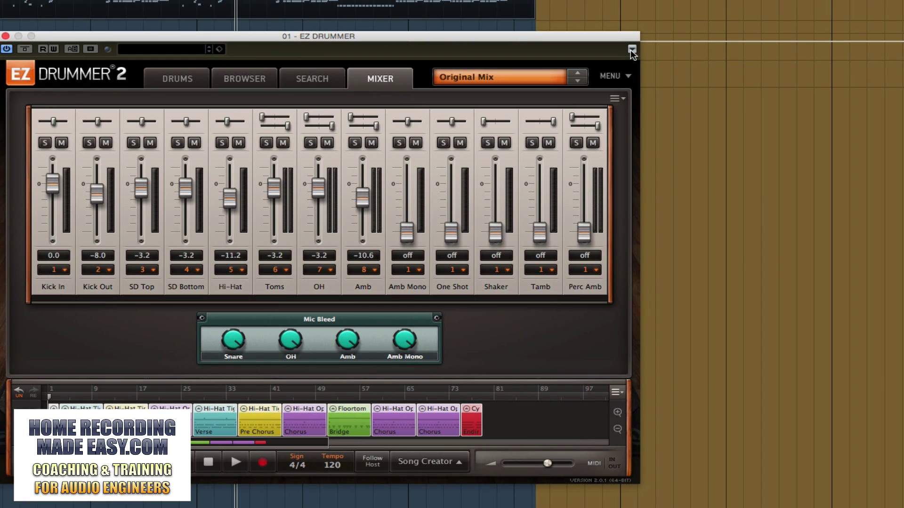
Step: Review which EZdrummer outputs are activated in the host, and close the instrument window
left_click(631, 50)
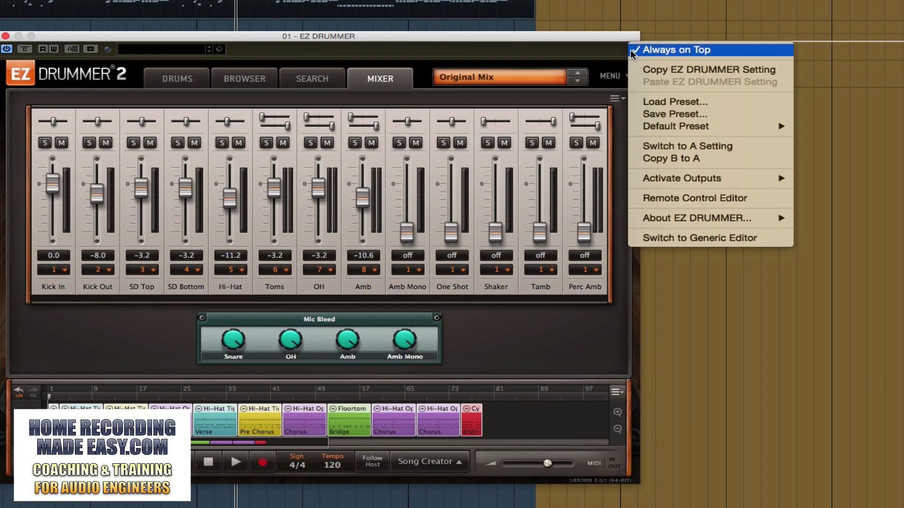
mouse_move(636, 179)
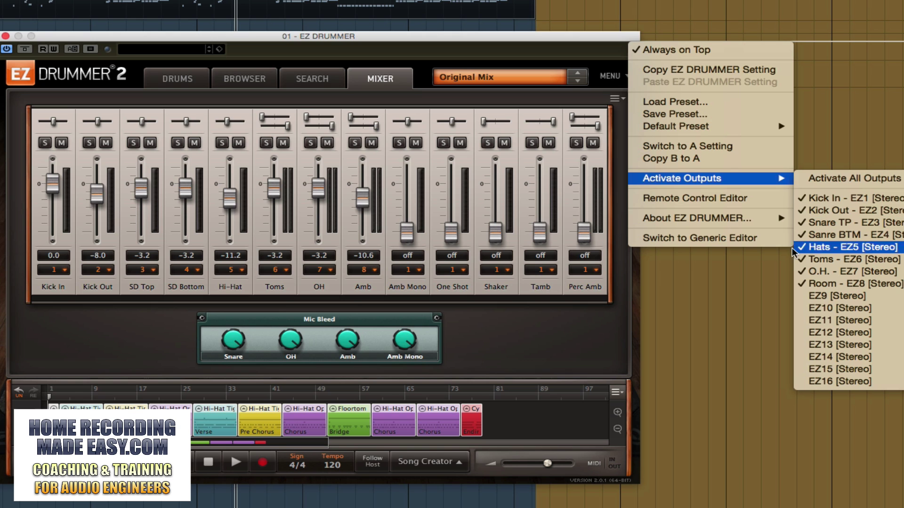
left_click(165, 334)
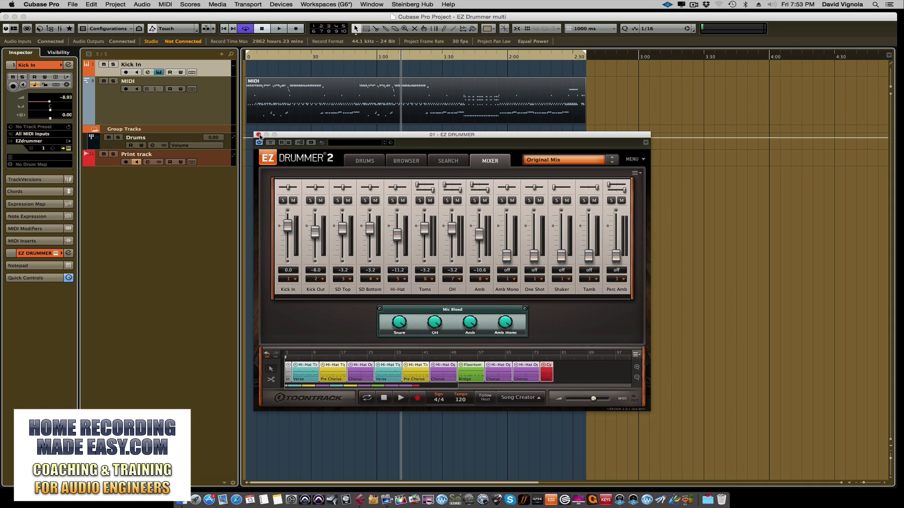
left_click(258, 135)
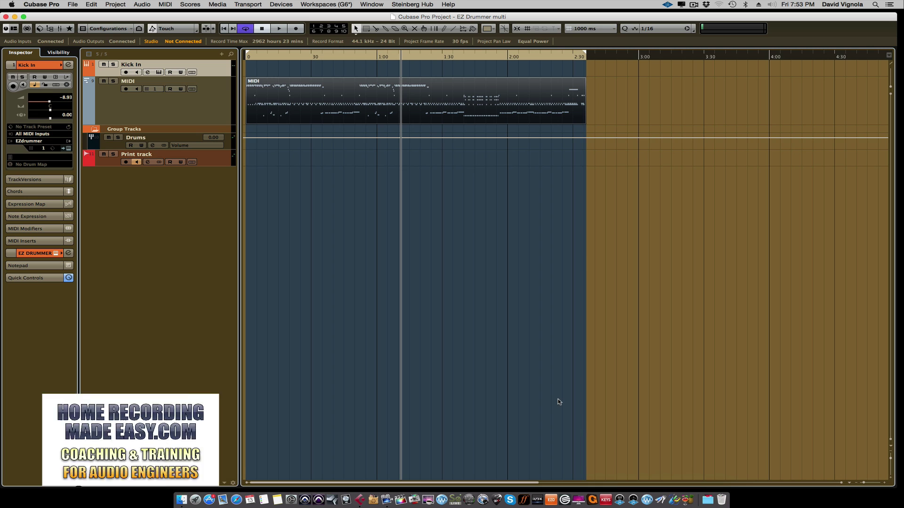
Step: Open the MixConsole and examine the Kick In, Kick Out, Drums and ST RTN 7/8 channels
key("F3")
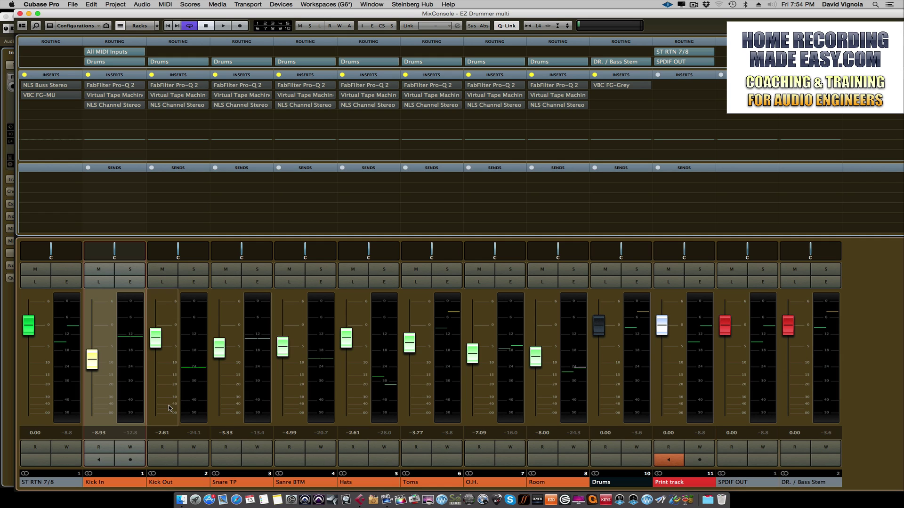
left_click(190, 409)
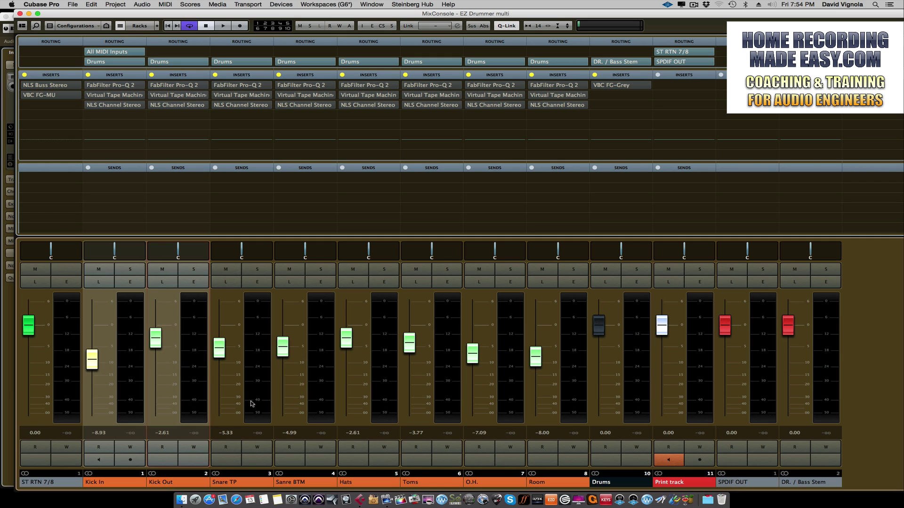
left_click(632, 392)
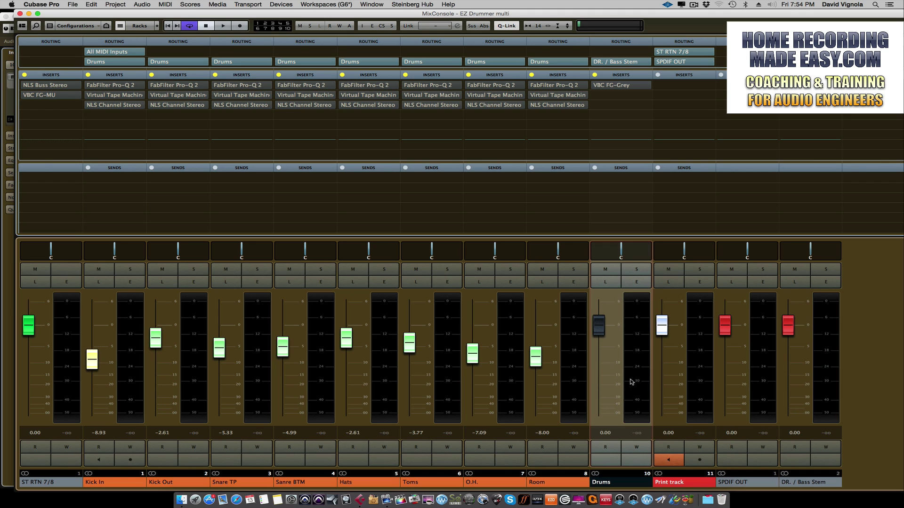
left_click(67, 389)
mouse_move(50, 248)
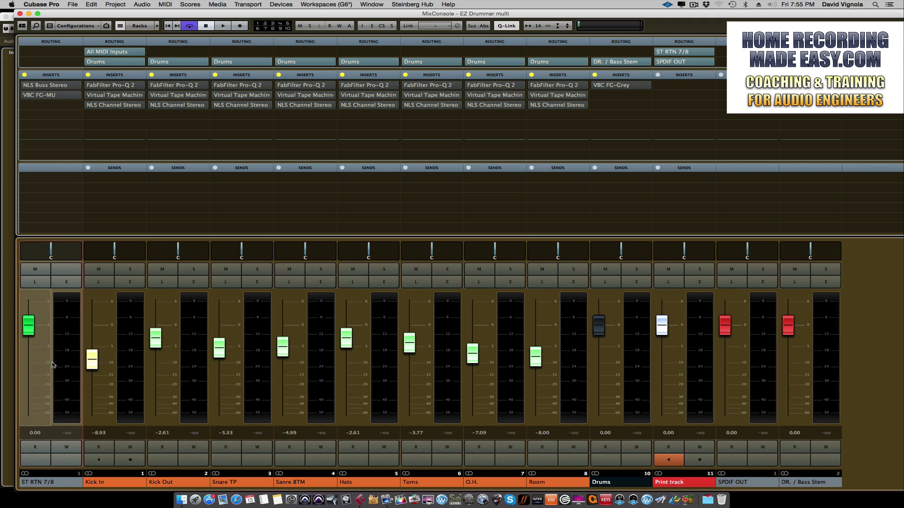
left_click(123, 397)
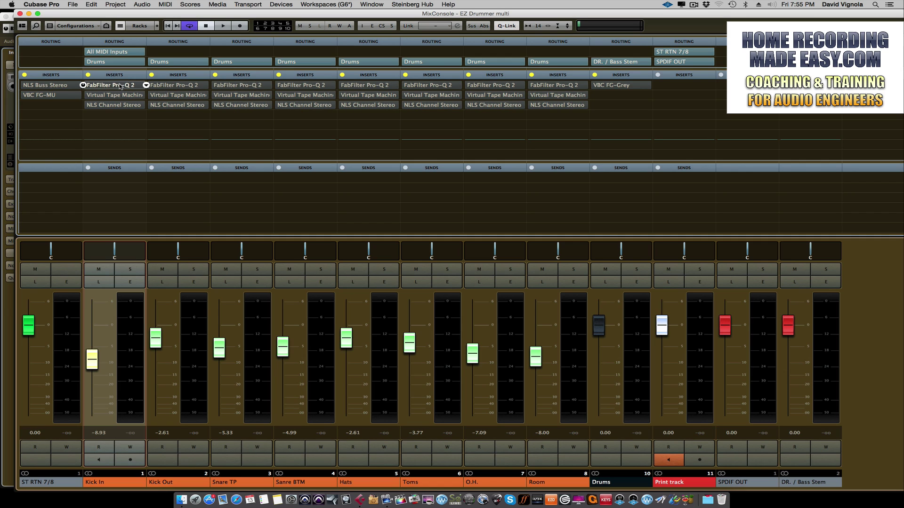
Step: Place the project cursor near the start of the song and play the drums while watching the MixConsole meters
left_click(29, 14)
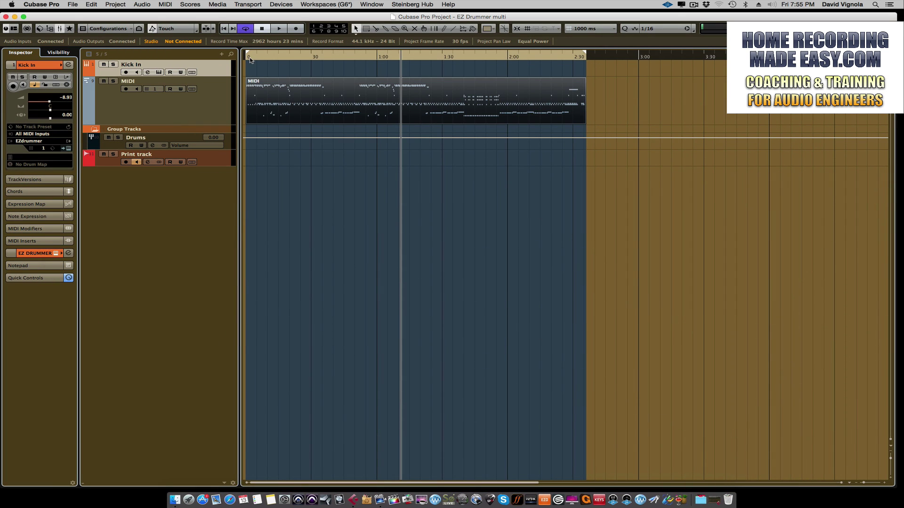
left_click(250, 59)
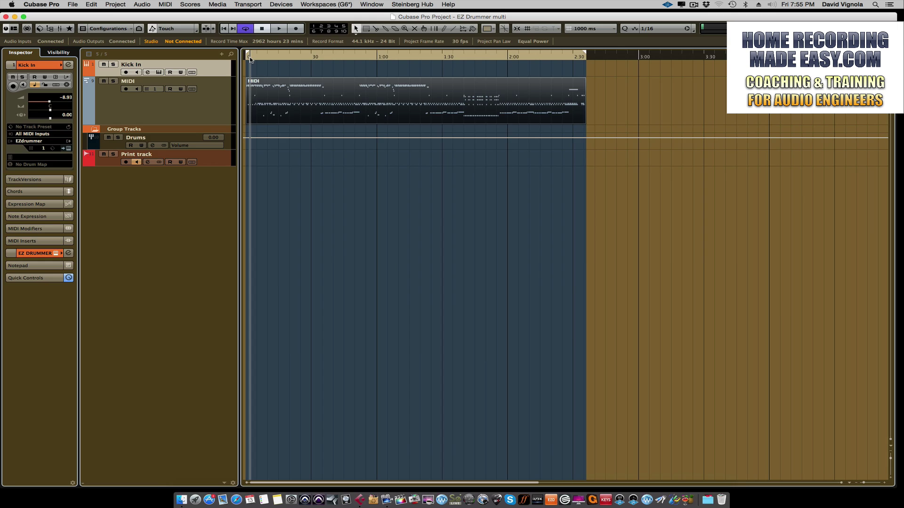
key("F3")
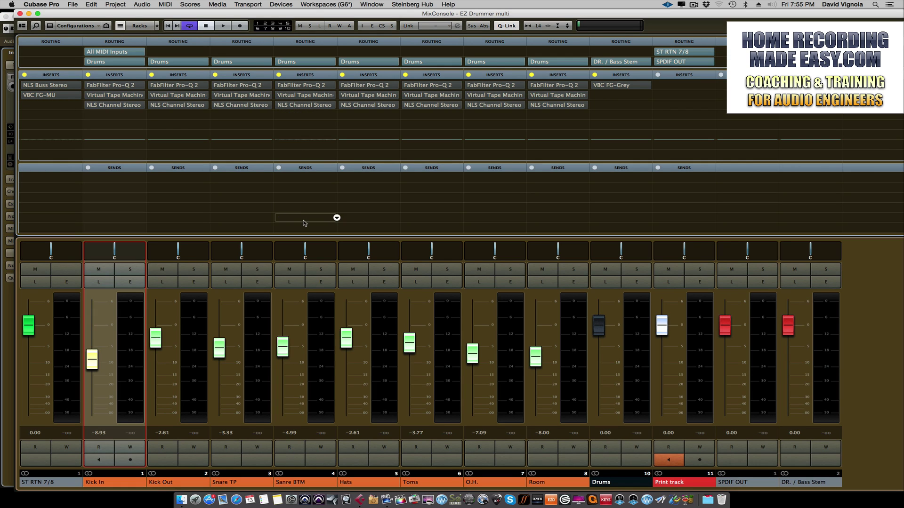
key("space")
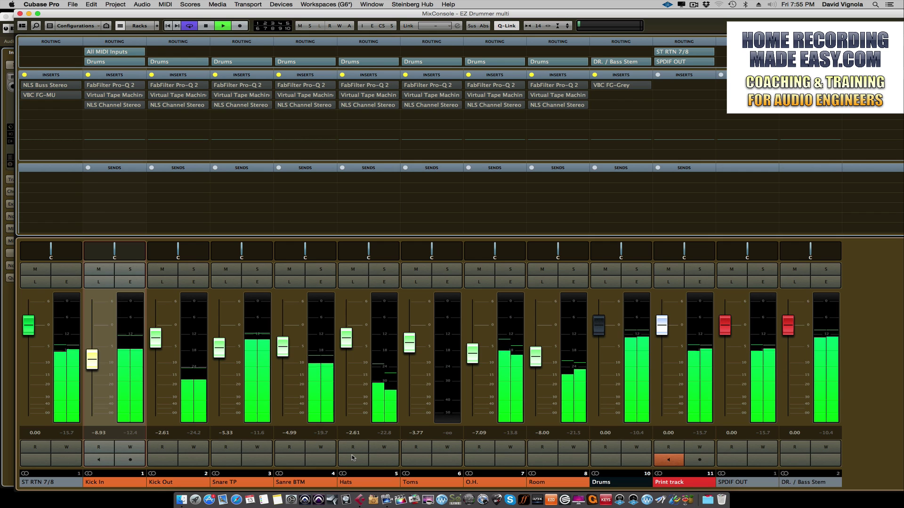
key("space")
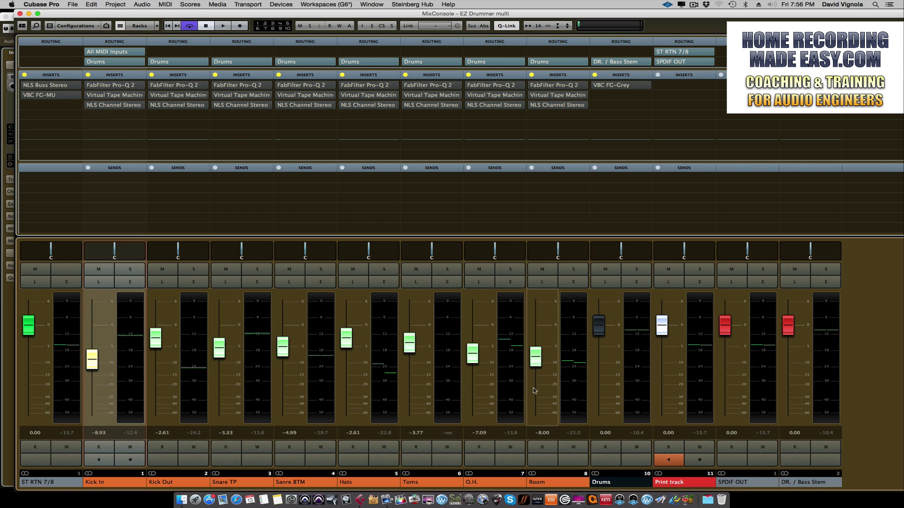
Step: Inspect the NLS Buss Stereo insert on the ST RTN 7/8 channel and close its window
left_click(67, 373)
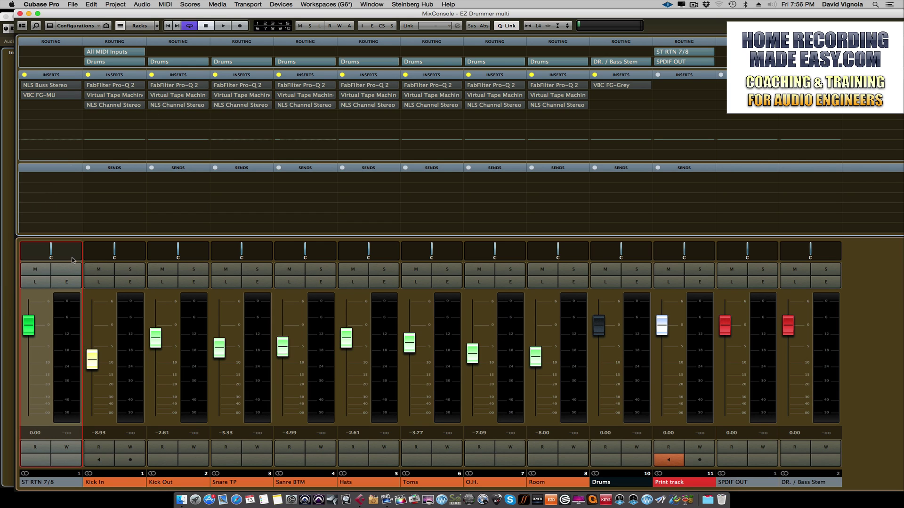
left_click(49, 86)
left_click_drag(227, 124, 265, 123)
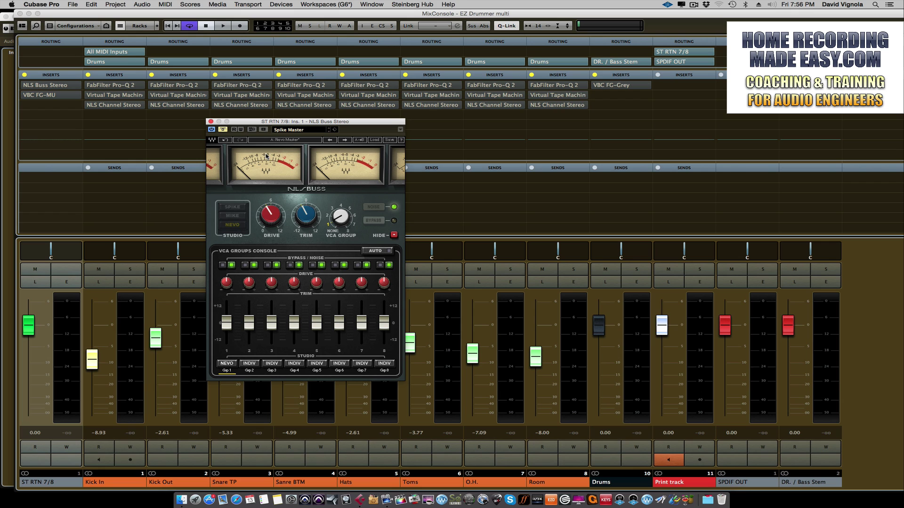
left_click(211, 122)
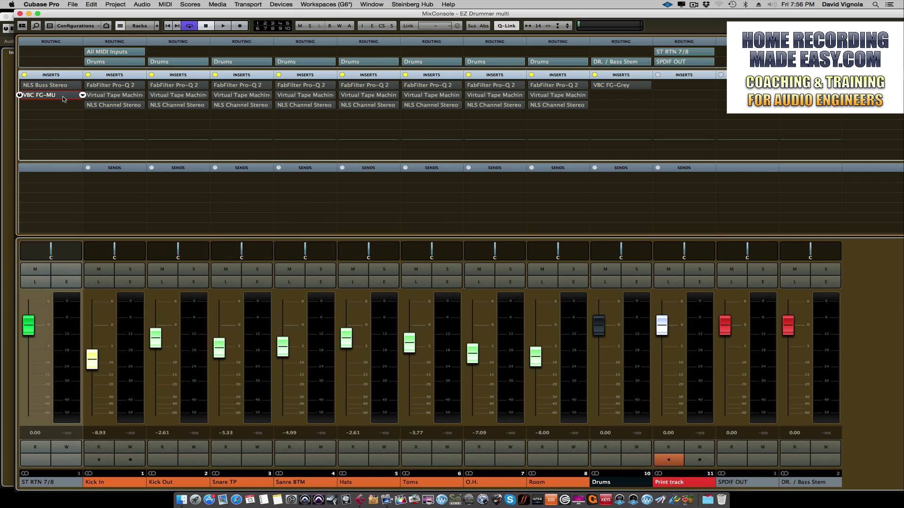
Step: Inspect the VBC FG-MU compressor insert on the ST RTN 7/8 channel and close its window
left_click(56, 95)
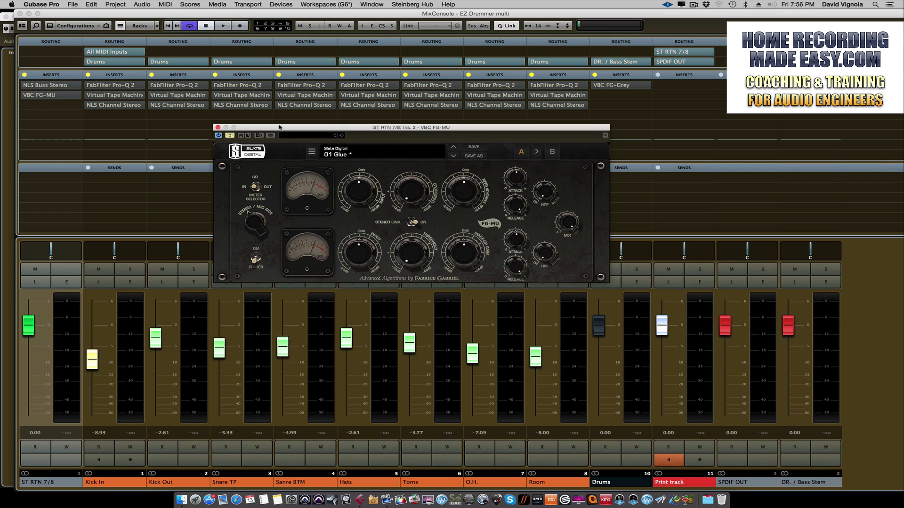
left_click_drag(279, 127, 247, 133)
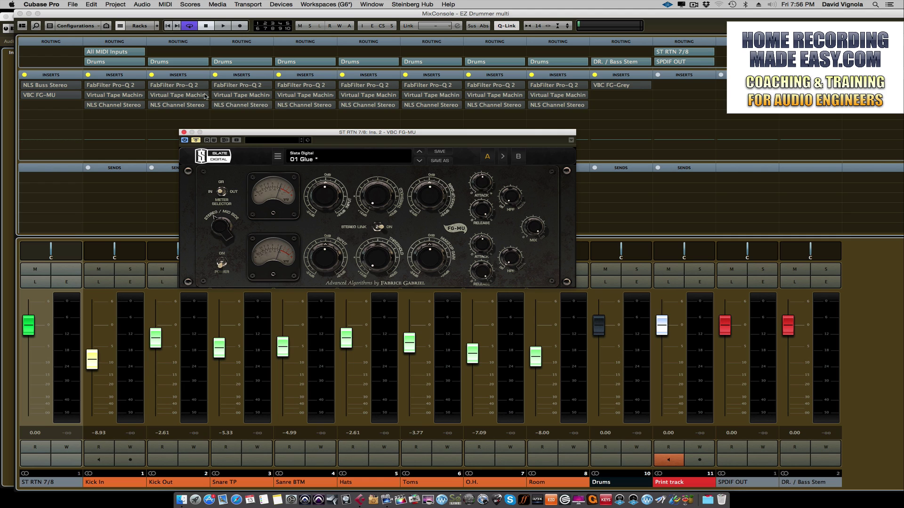
left_click(185, 132)
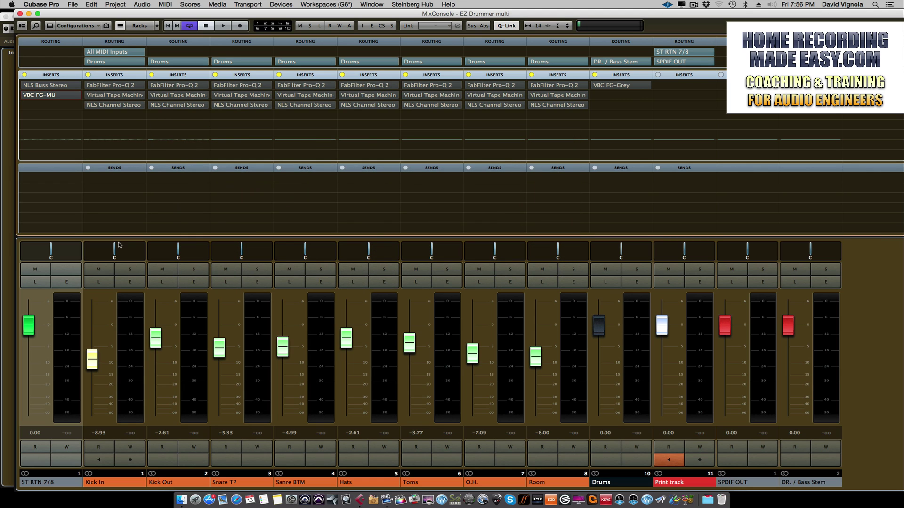
Step: Enable the FabFilter Pro-Q 2 inserts together on all channels from Kick In through Room
left_click(126, 376)
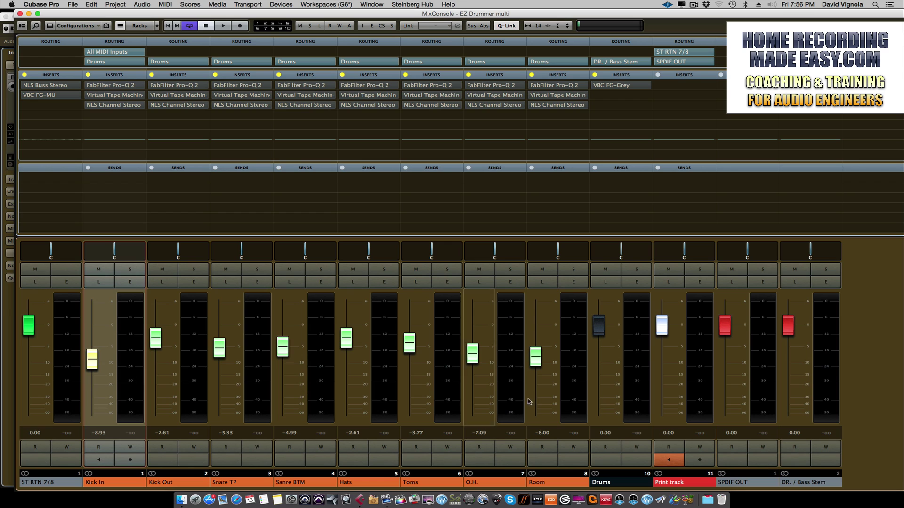
left_click(578, 399)
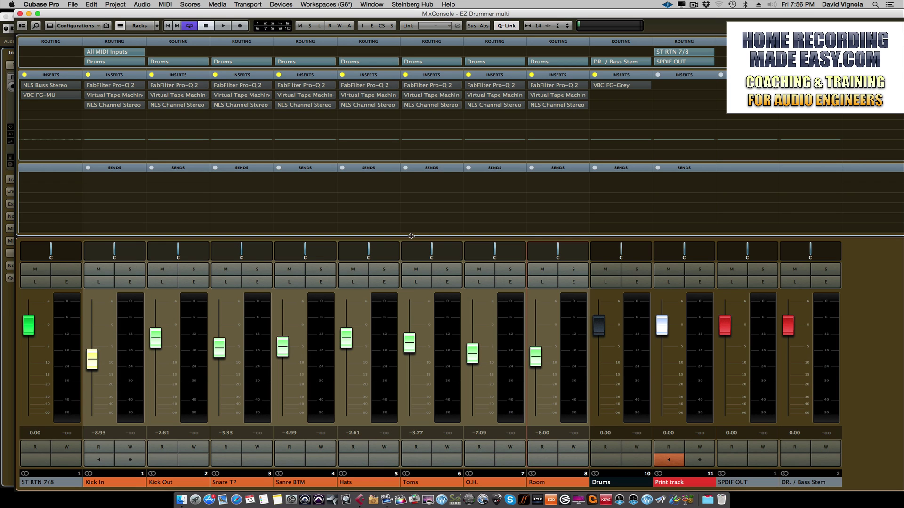
mouse_move(107, 85)
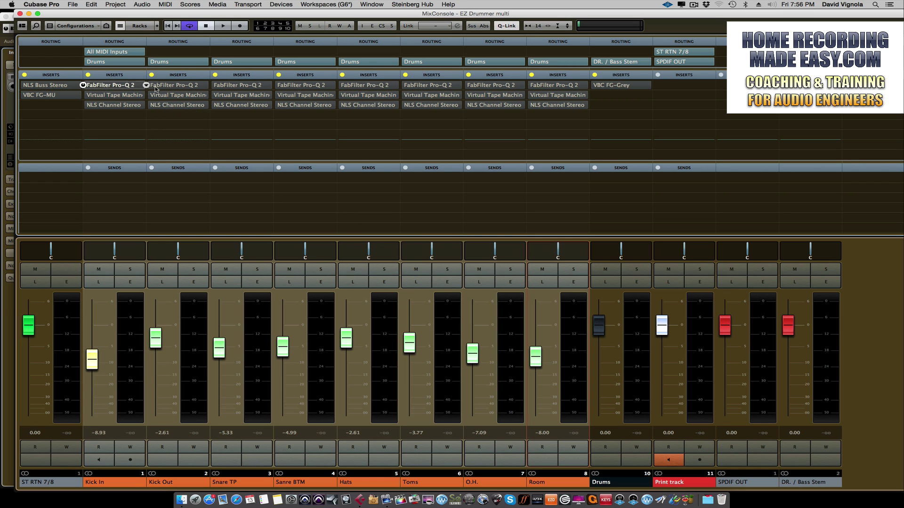
left_click(83, 85)
Step: Examine the Kick In channel's FabFilter Pro-Q 2 low-cut and high-cut curve, and close the equalizer
left_click(114, 86)
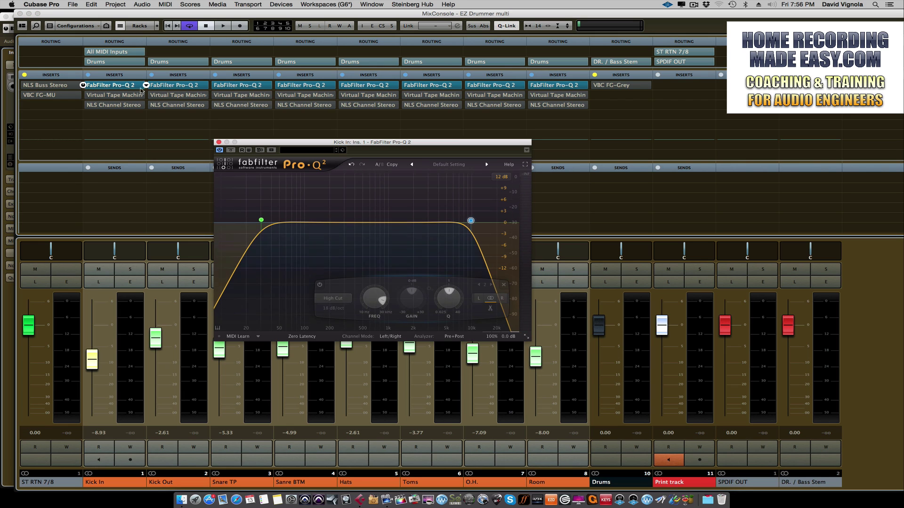
left_click_drag(339, 145, 337, 127)
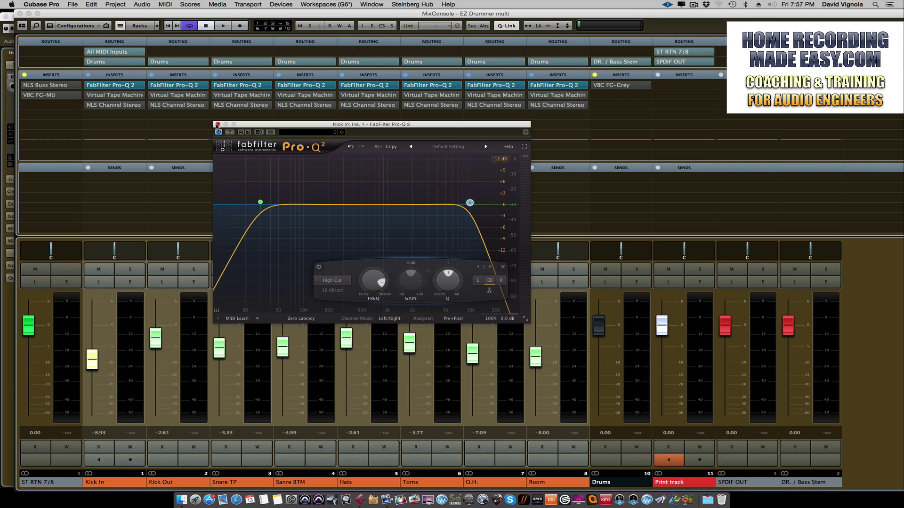
left_click(217, 124)
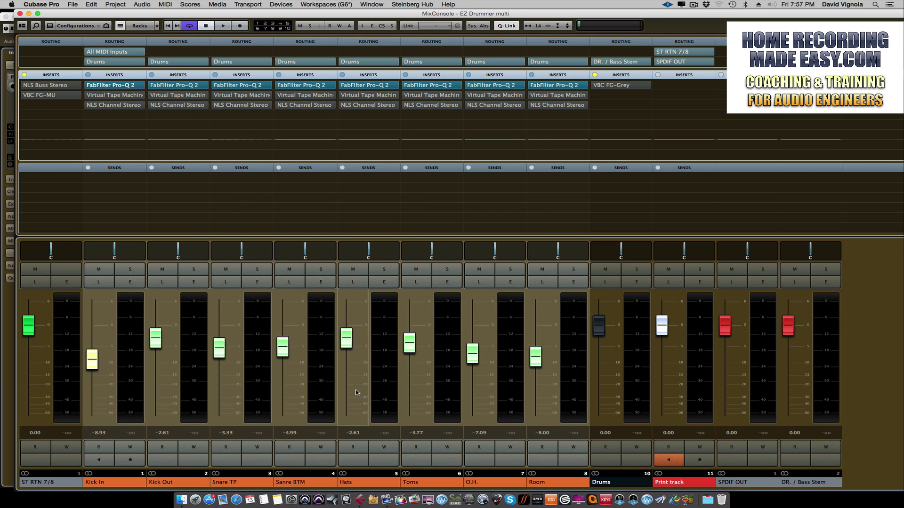
Step: Solo the Print track and Kick In channels, and open Kick In's FabFilter Pro-Q 2 equalizer
left_click(700, 269)
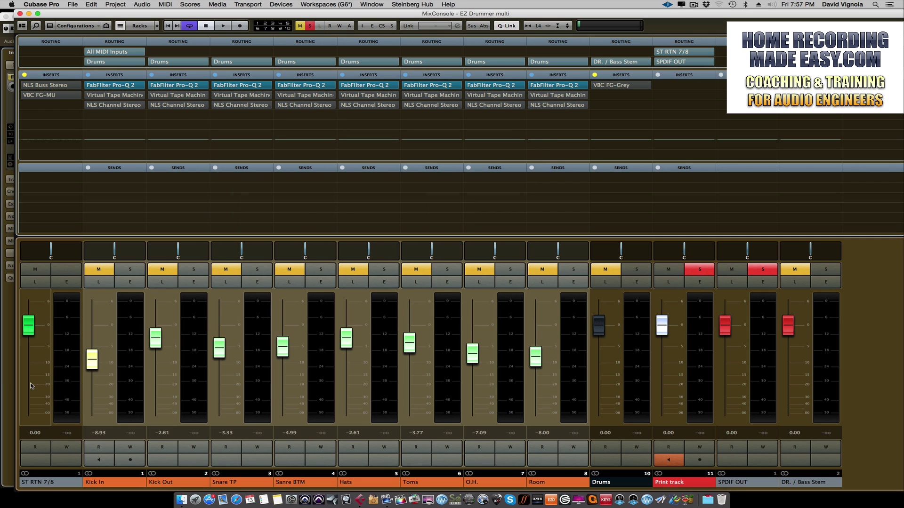
left_click(102, 269)
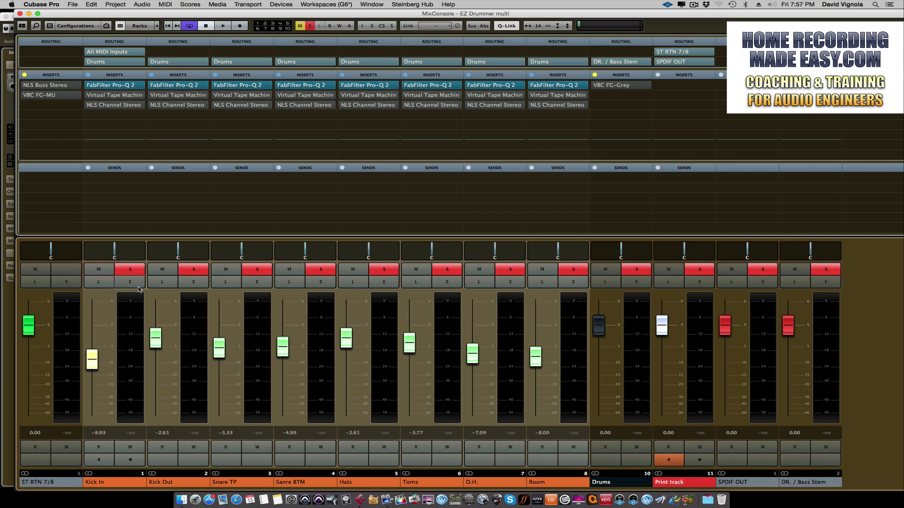
left_click(102, 269)
left_click(102, 270)
left_click(103, 270)
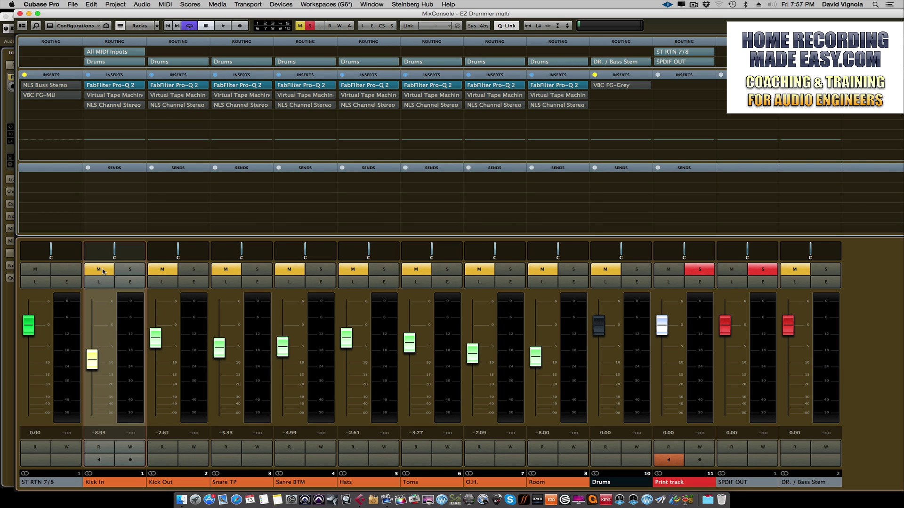
left_click(128, 86)
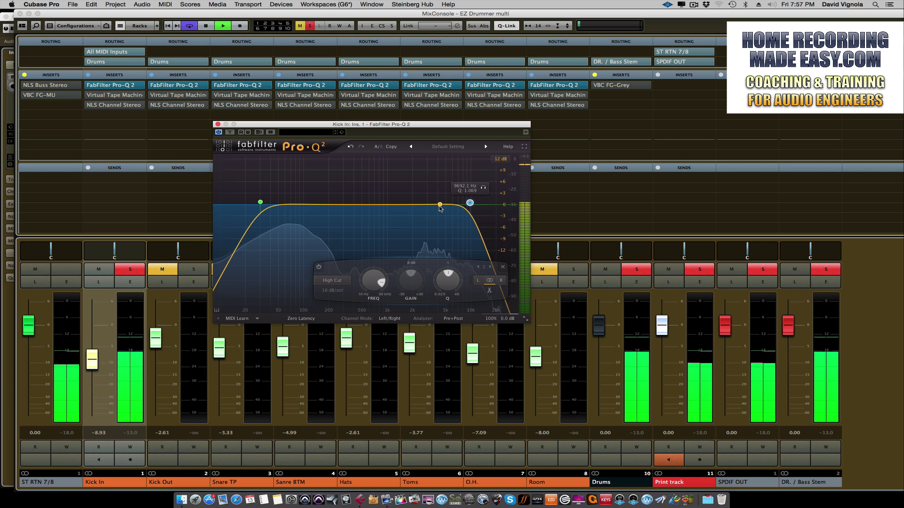
Step: Add a bell boost of about 2 dB around 3 kHz to Kick In's FabFilter Pro-Q 2, and close the equalizer
left_click_drag(437, 204, 431, 199)
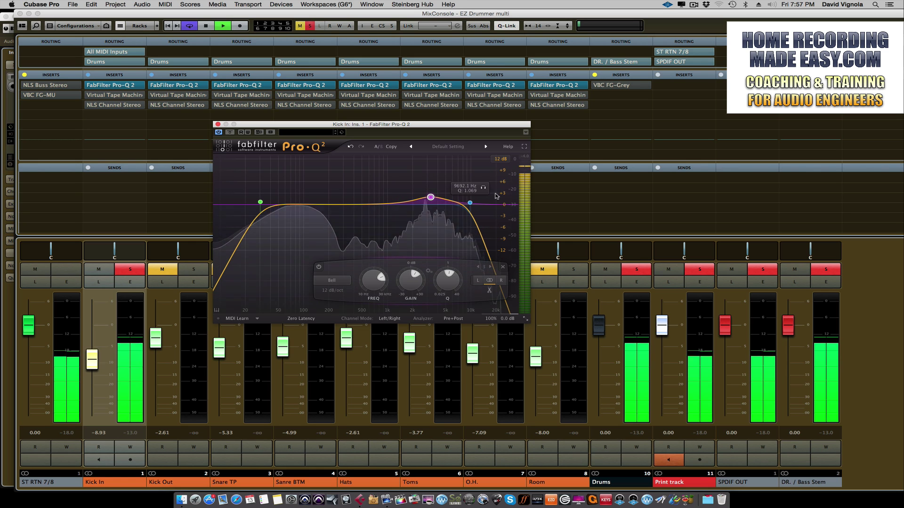
left_click(217, 125)
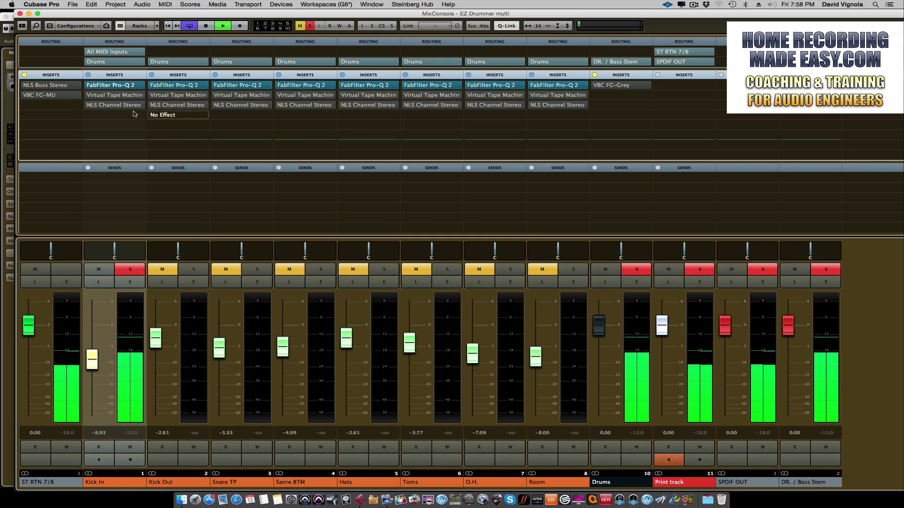
Step: Solo the Kick Out channel, and examine its FabFilter Pro-Q 2 bell boost and filter curve before closing the equalizer
left_click(162, 271)
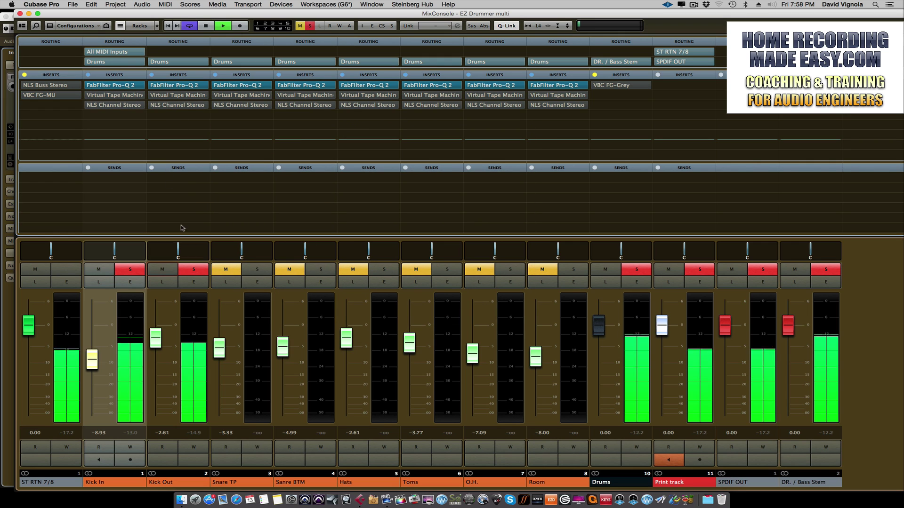
left_click(189, 85)
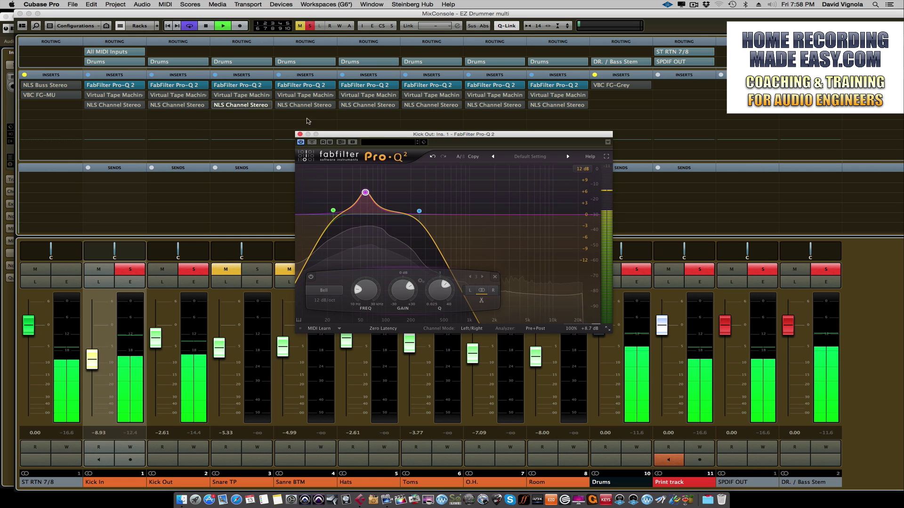
left_click_drag(381, 139, 372, 163)
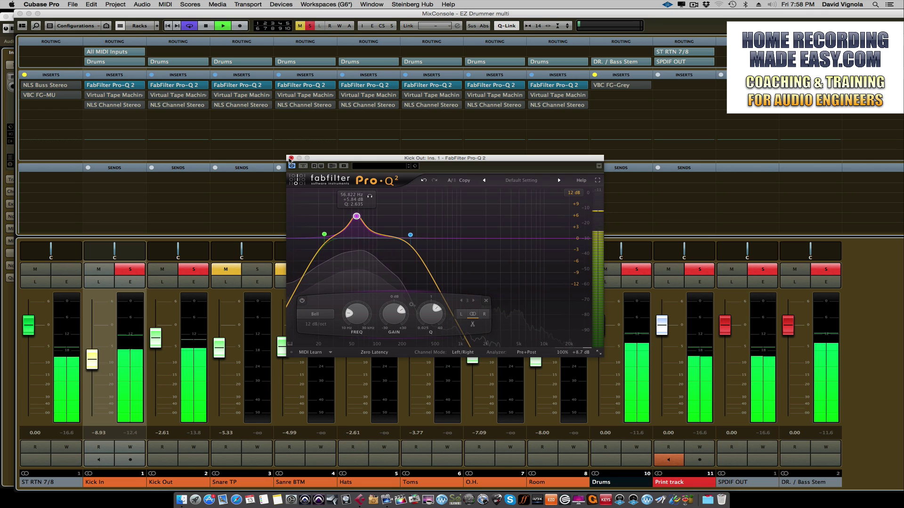
left_click(290, 159)
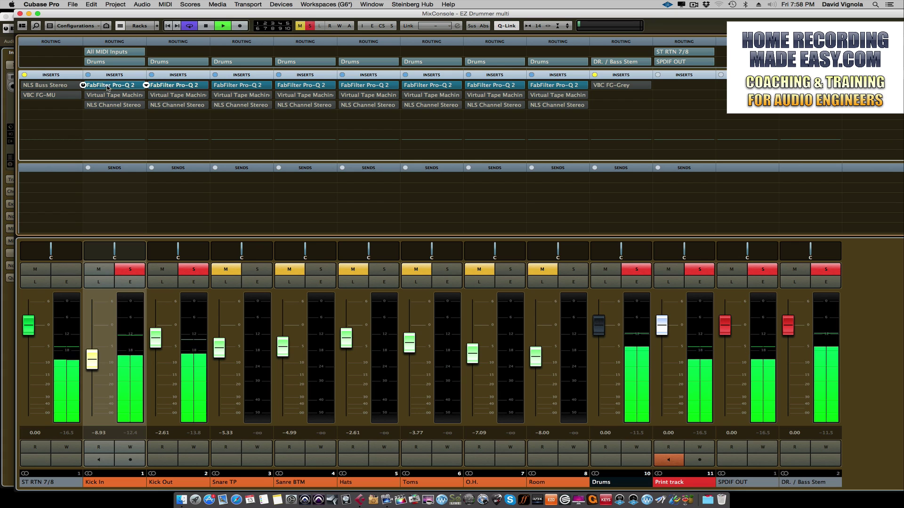
Step: Compare the linked Kick In and Kick Out channels with their FabFilter Pro-Q 2 inserts bypassed and active
left_click(198, 366)
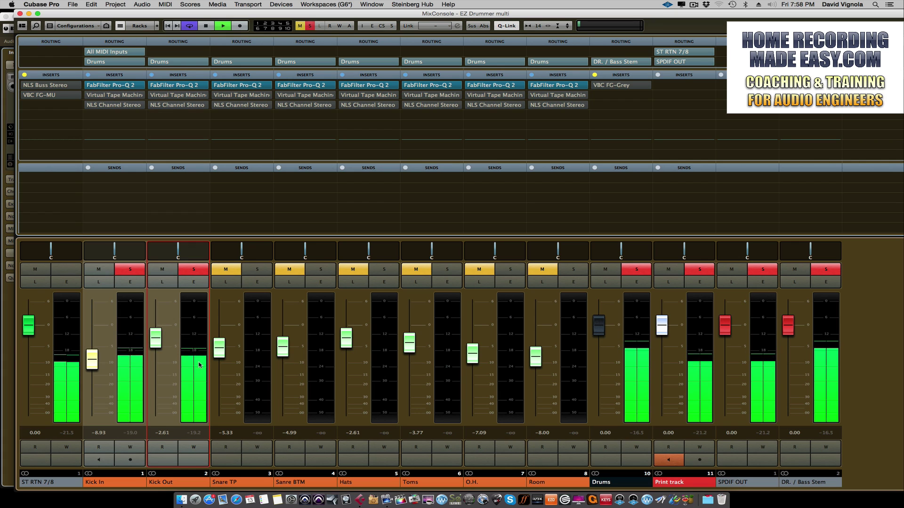
left_click(83, 86)
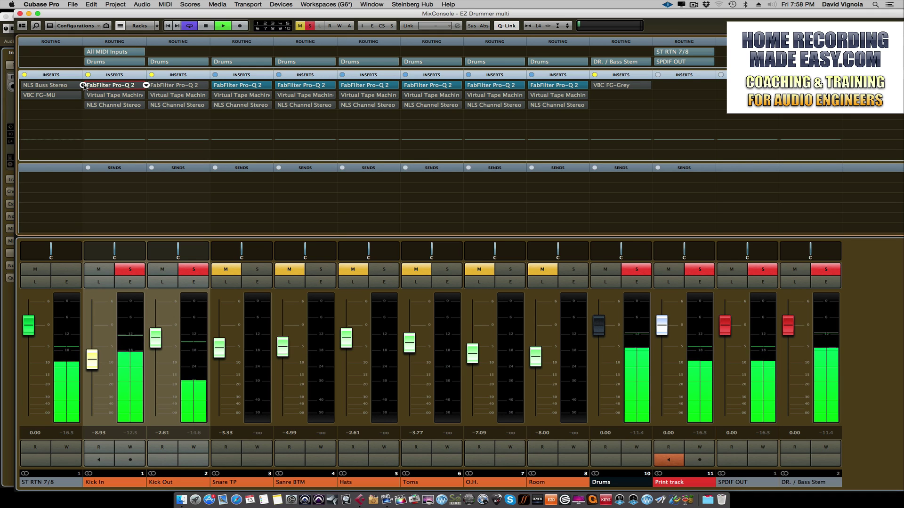
left_click(83, 85)
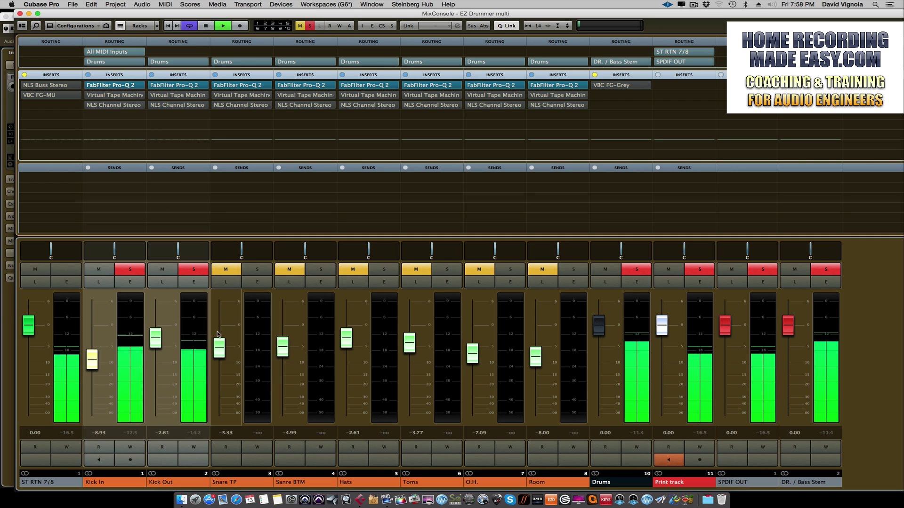
Step: Solo the Snare TP channel, and move playback to about 0:23 in the project before returning to the MixConsole
left_click(260, 342)
left_click(257, 269)
left_click(227, 270)
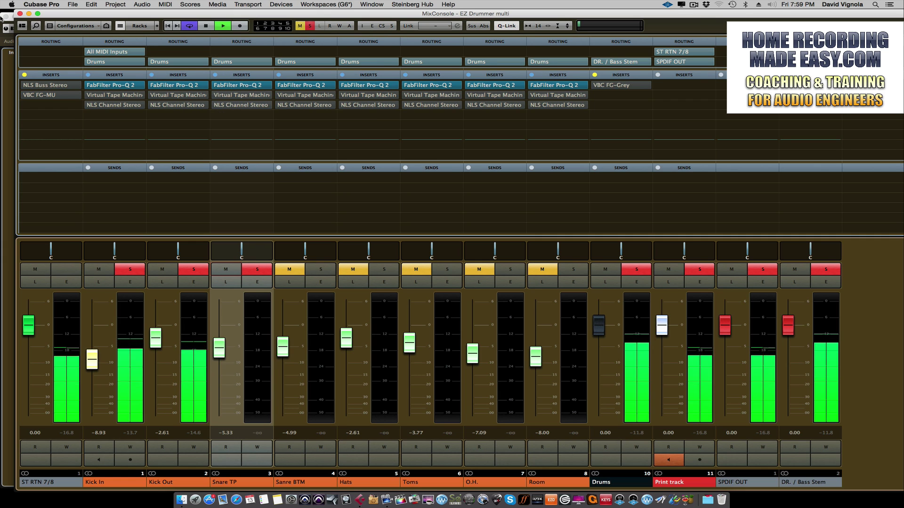
key("F3")
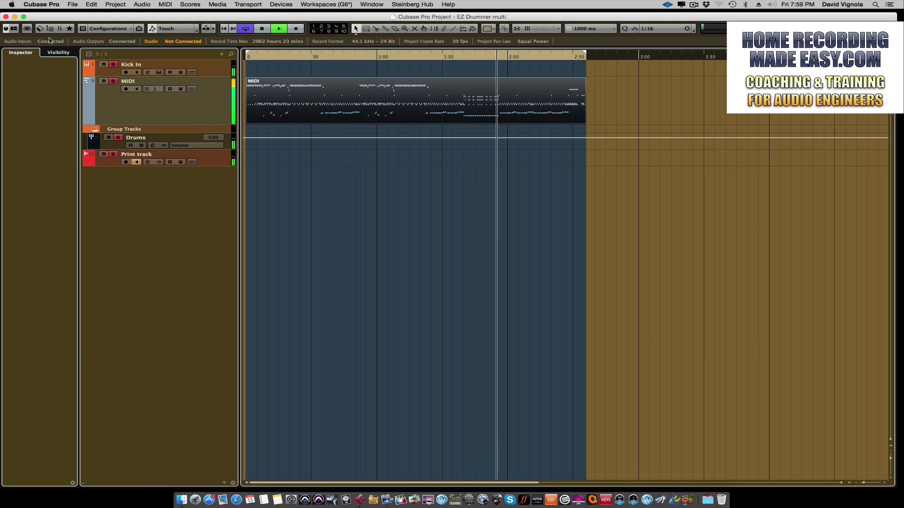
left_click(297, 54)
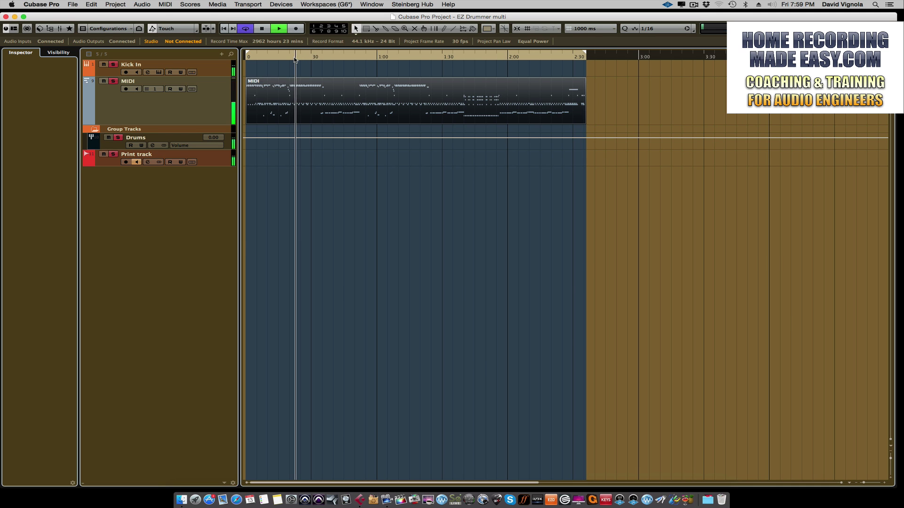
key("F3")
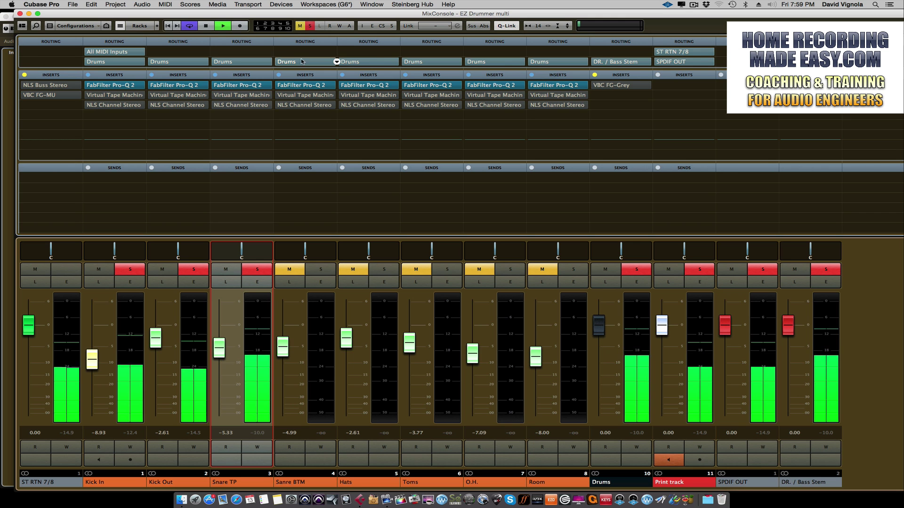
Step: In Snare TP's FabFilter Pro-Q 2, boost the midrange bell near 525 Hz to expose the tone, and settle it at a cut of about 2.5 dB
left_click(238, 85)
left_click_drag(330, 66, 322, 93)
mouse_move(317, 173)
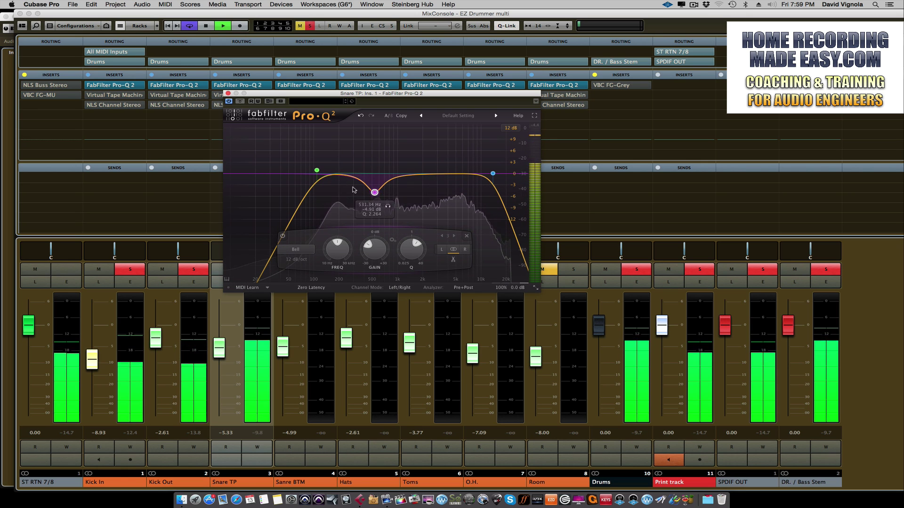
mouse_move(371, 197)
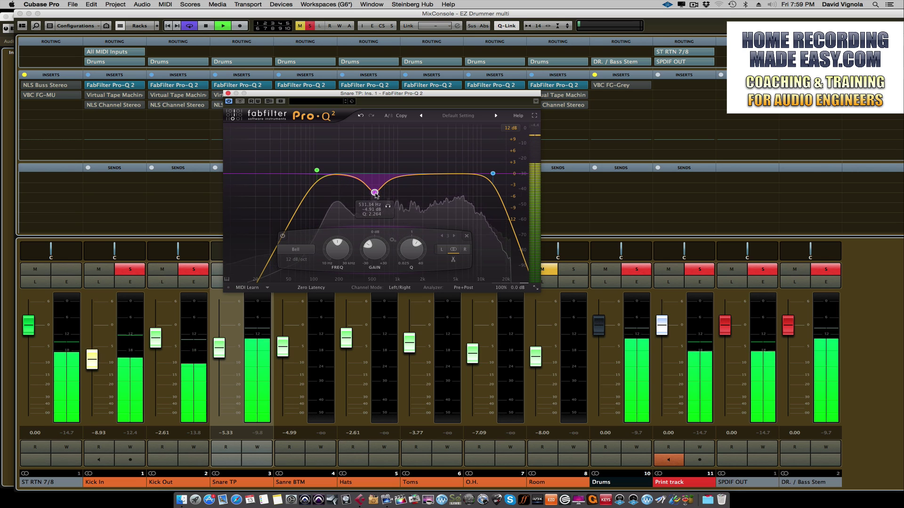
left_click_drag(375, 195, 375, 133)
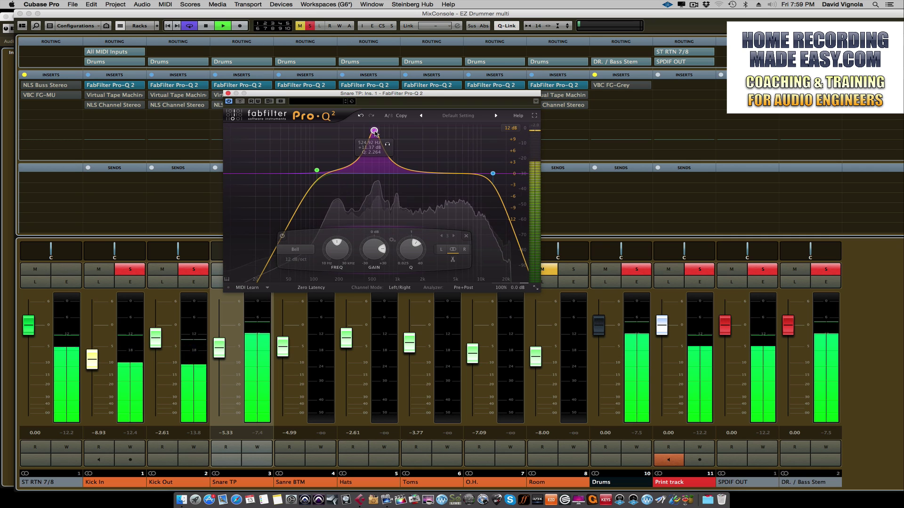
left_click_drag(374, 249, 378, 291)
Step: Audition the high-cut band of Snare TP's FabFilter Pro-Q 2 on its own, and turn the band solo off
mouse_move(494, 173)
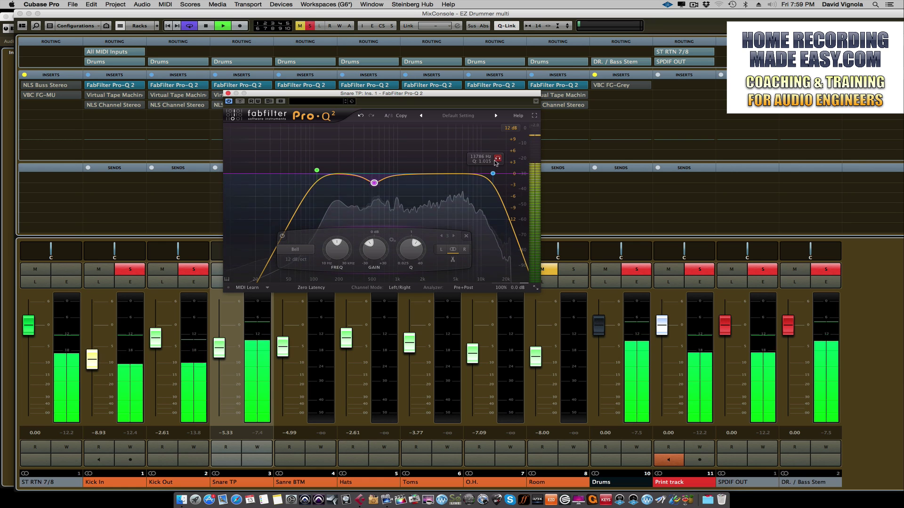
left_click(498, 159)
left_click(498, 158)
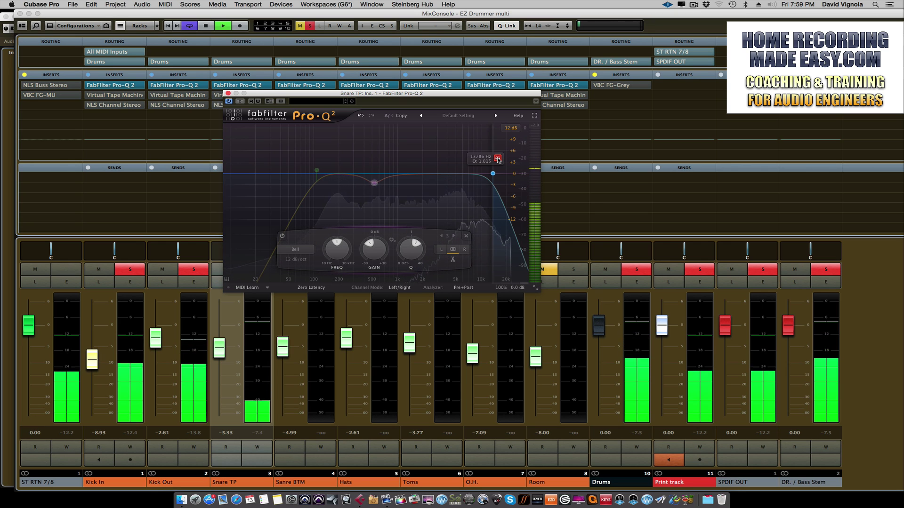
left_click(499, 158)
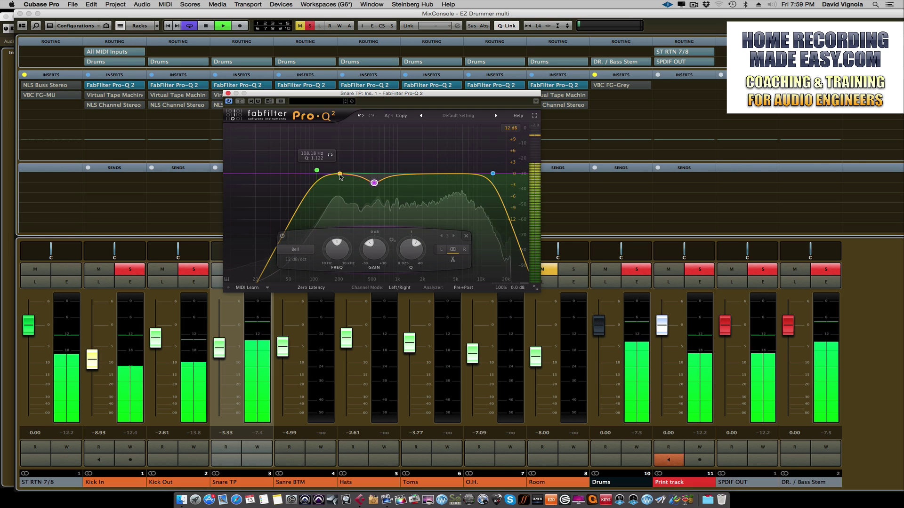
Step: Add a bell boost of about 1.5 dB around 190 Hz to Snare TP's FabFilter Pro-Q 2, and close the equalizer
left_click_drag(340, 177, 336, 168)
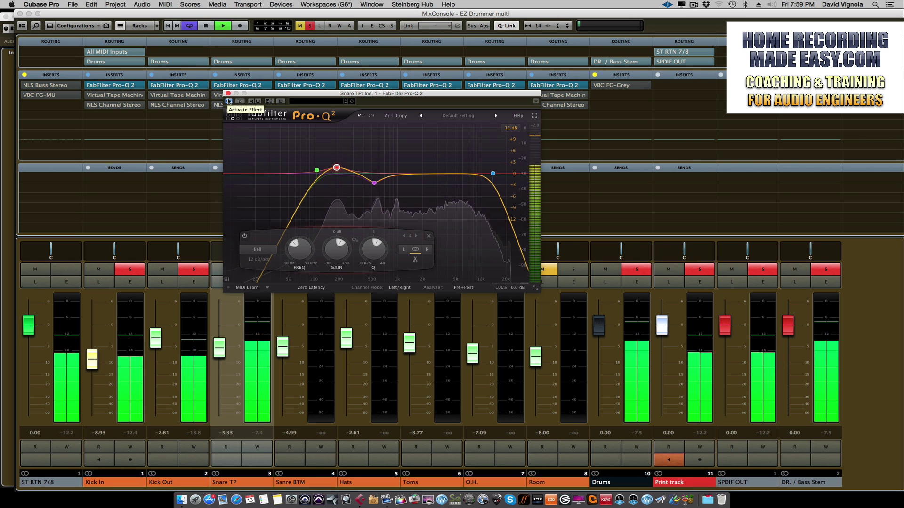
left_click(228, 94)
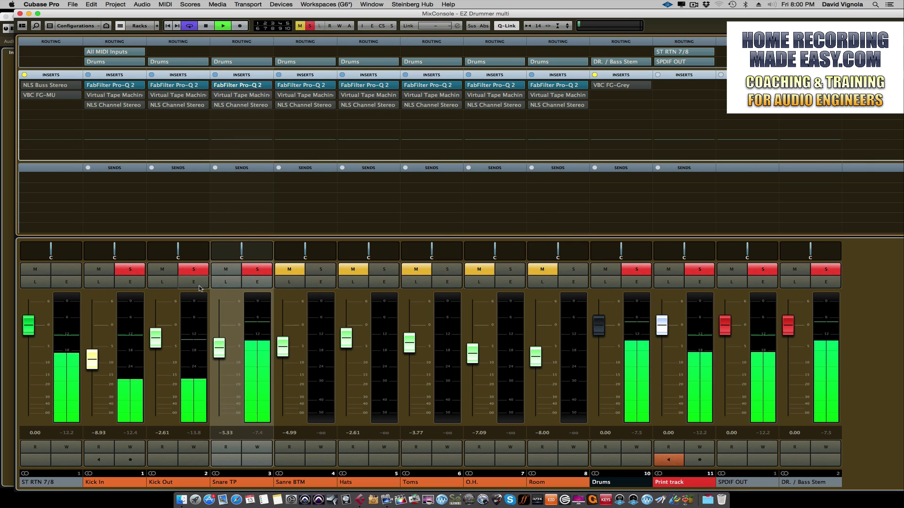
Step: Solo the Sanre BTM channel, and lower its fader to -6.83
left_click(290, 271)
left_click(320, 269)
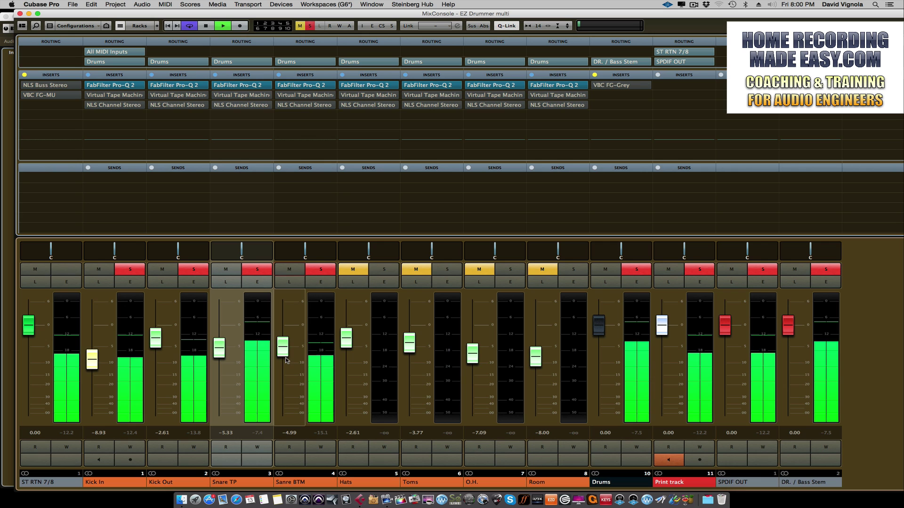
left_click_drag(286, 360, 285, 367)
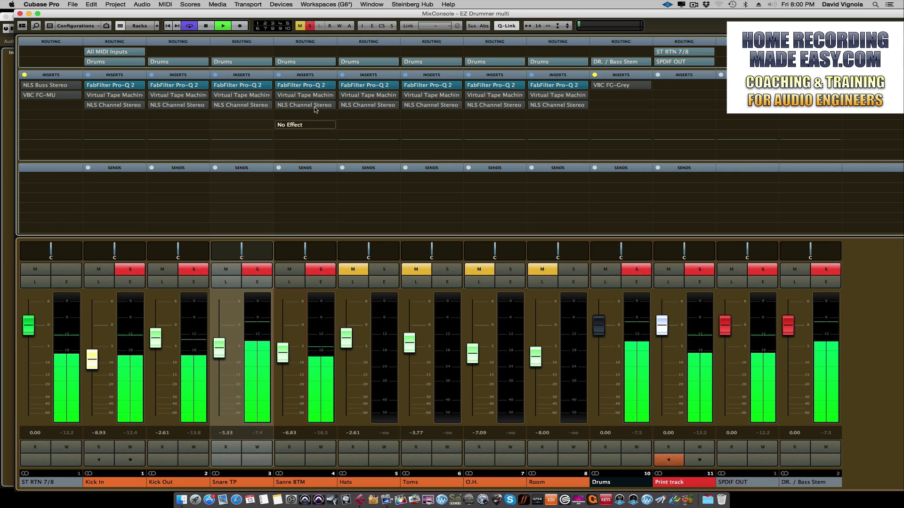
Step: Audition the high-cut band of Sanre BTM's FabFilter Pro-Q 2, and lower the channel's fader to -12.1 after closing the equalizer
left_click(301, 84)
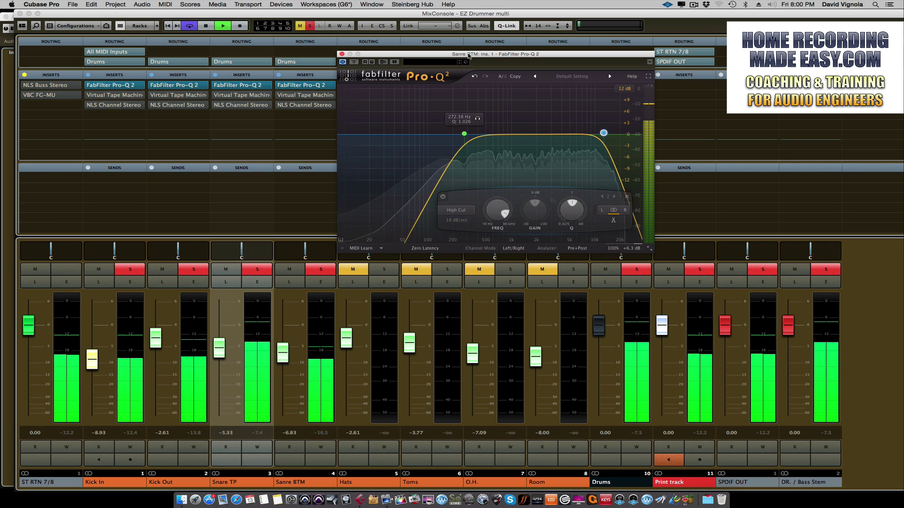
left_click_drag(468, 55, 384, 66)
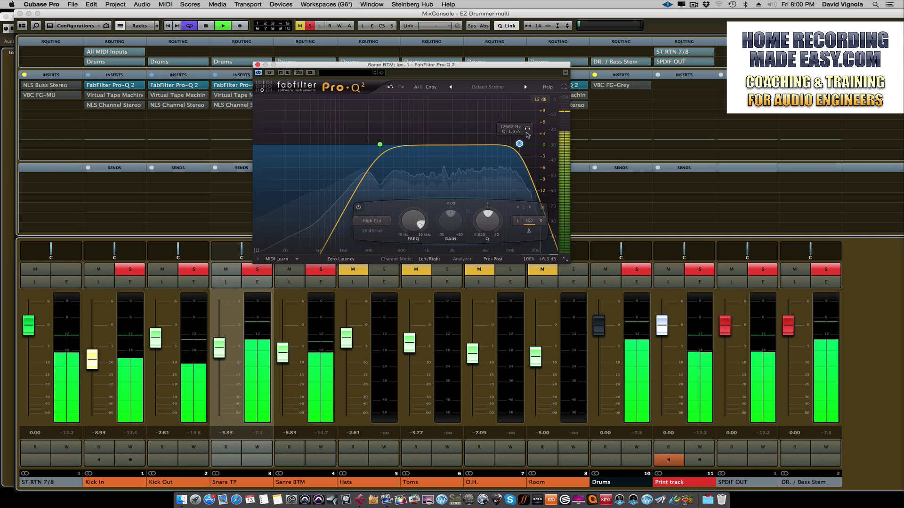
left_click(527, 129)
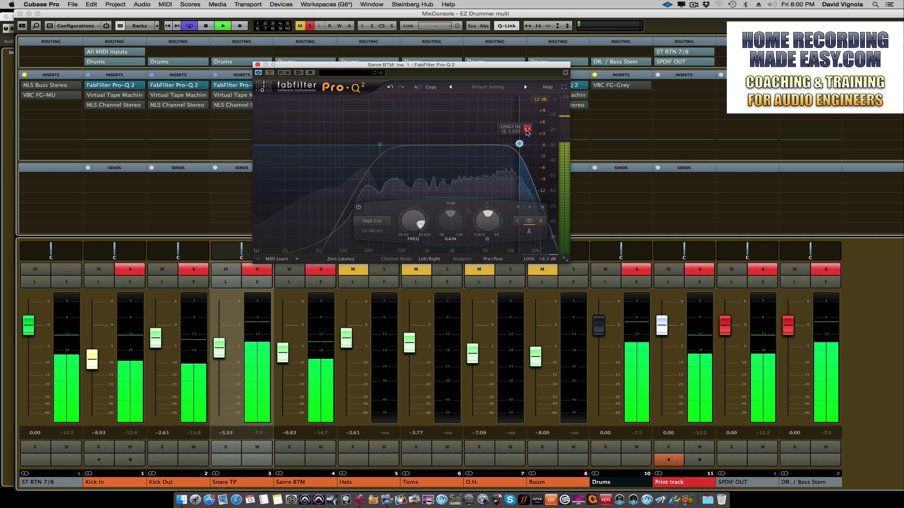
left_click_drag(527, 132, 541, 125)
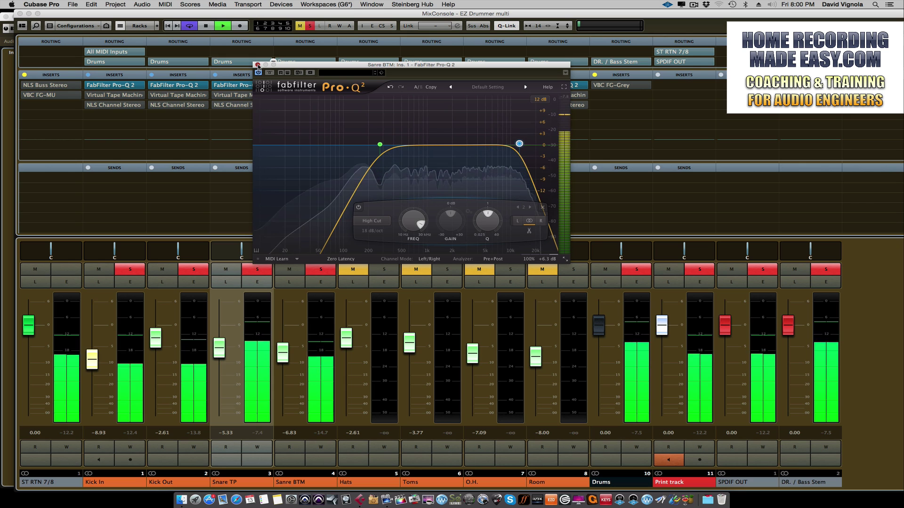
left_click(258, 65)
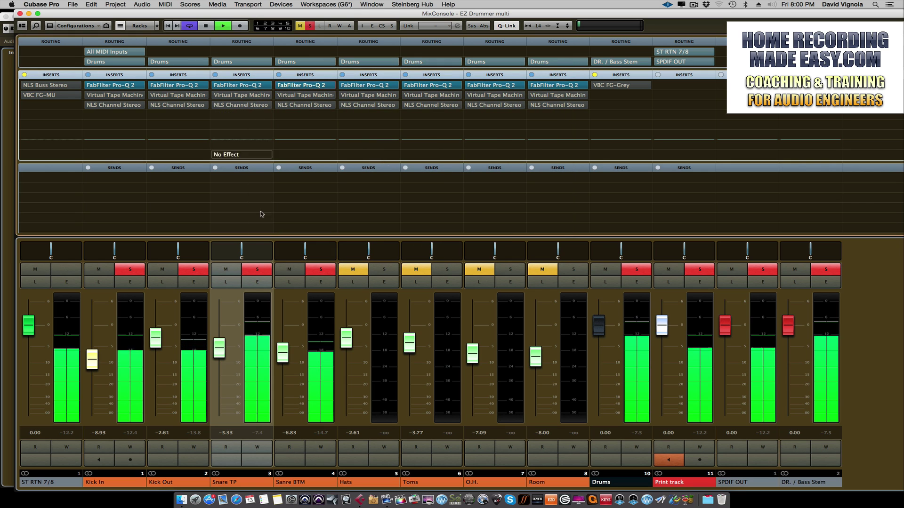
left_click_drag(284, 358, 283, 375)
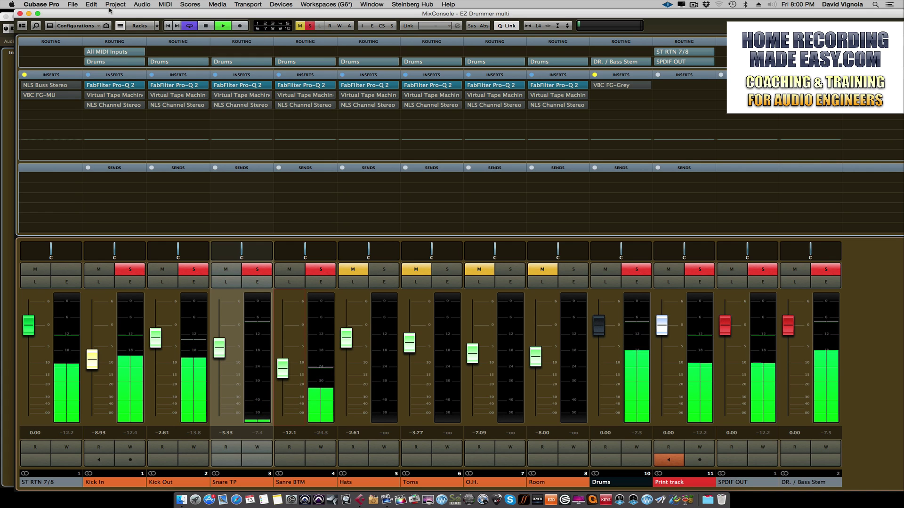
Step: Set the project's playback loop from 1:30 to about 2:00, and bring back the MixConsole
left_click(20, 14)
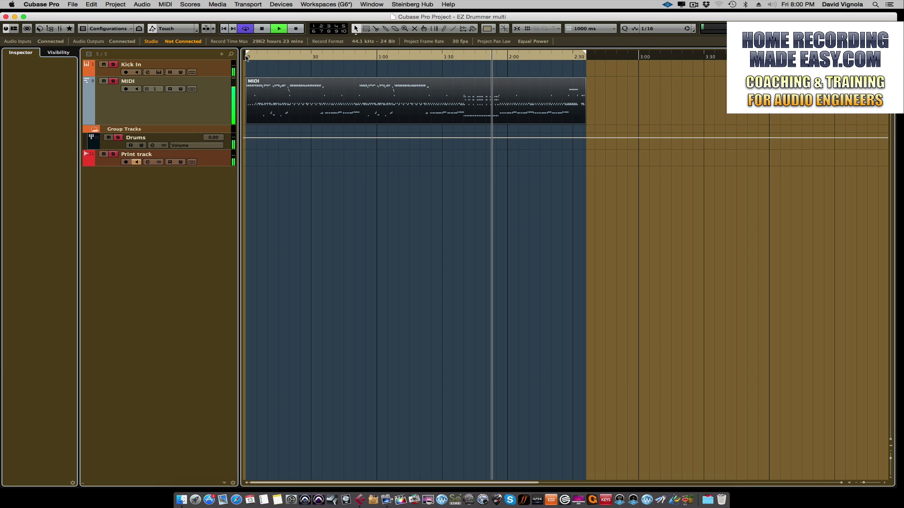
left_click_drag(247, 56, 442, 71)
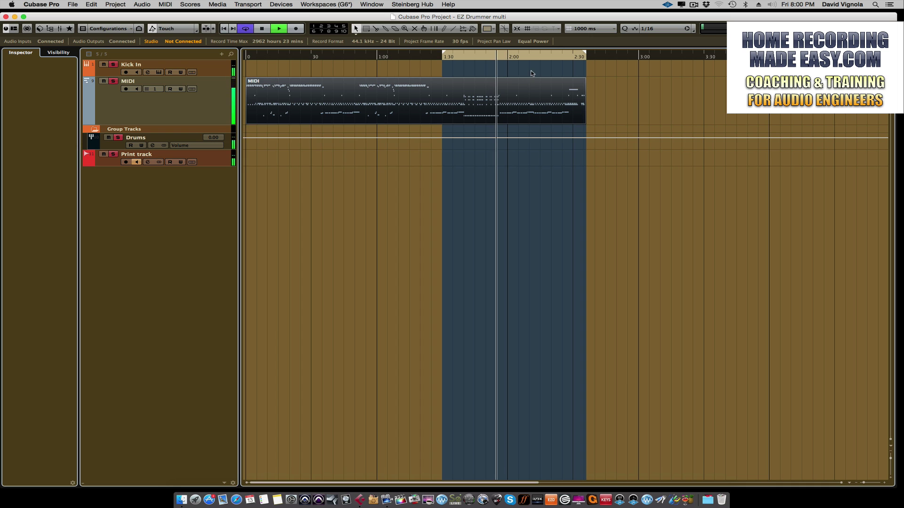
left_click_drag(586, 55, 515, 60)
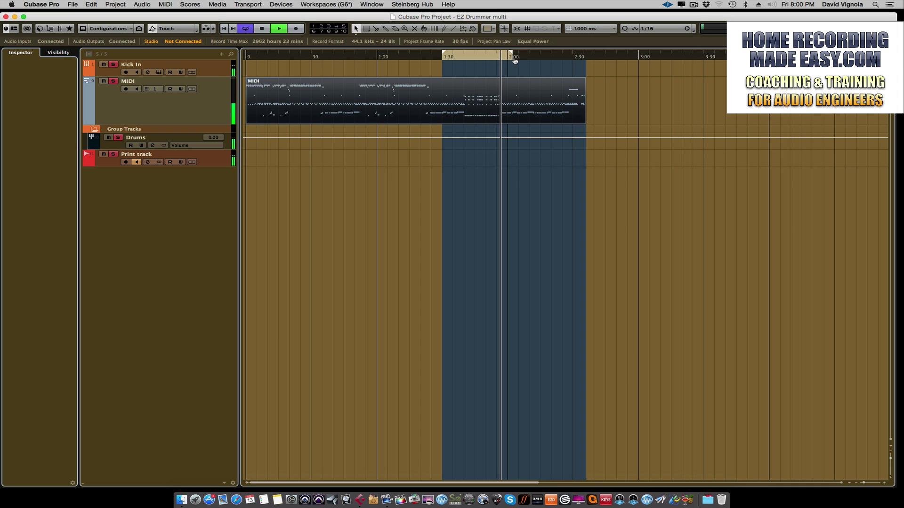
key("F3")
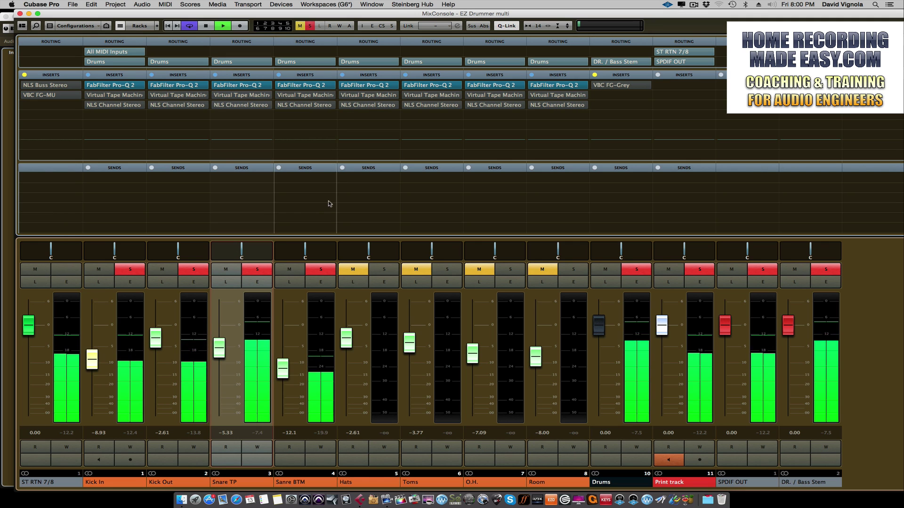
Step: Solo the Hats channel, and open its FabFilter Pro-Q 2 equalizer
left_click(384, 269)
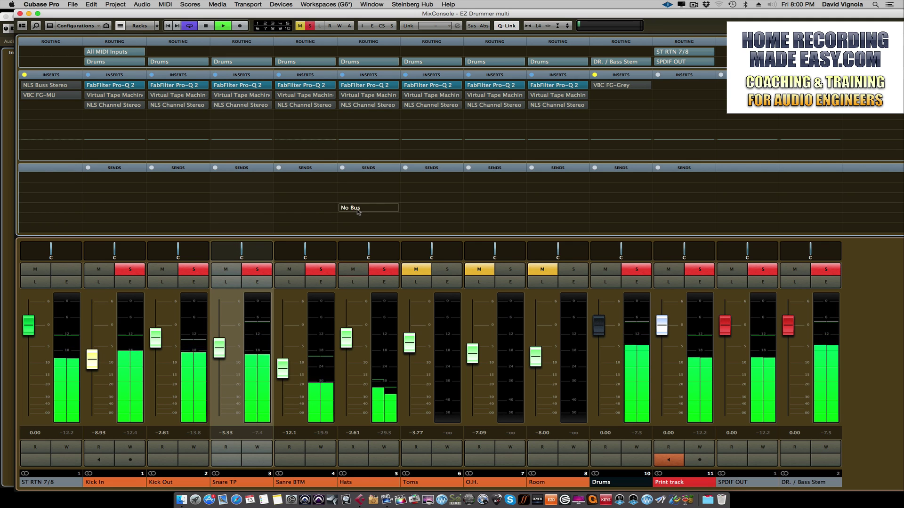
left_click(372, 86)
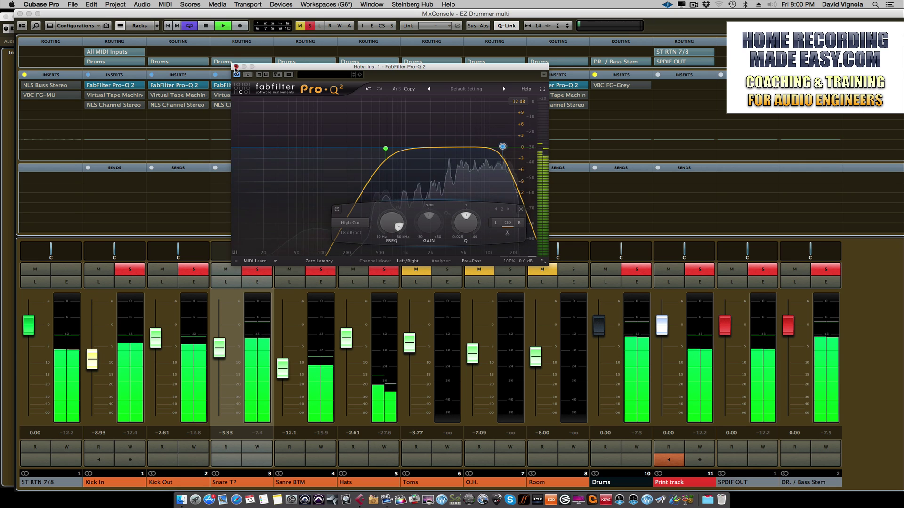
Step: Close the Hats equalizer, then bring Toms into the soloed drum mix and lower its fader to -5.51
left_click(236, 67)
left_click(416, 271)
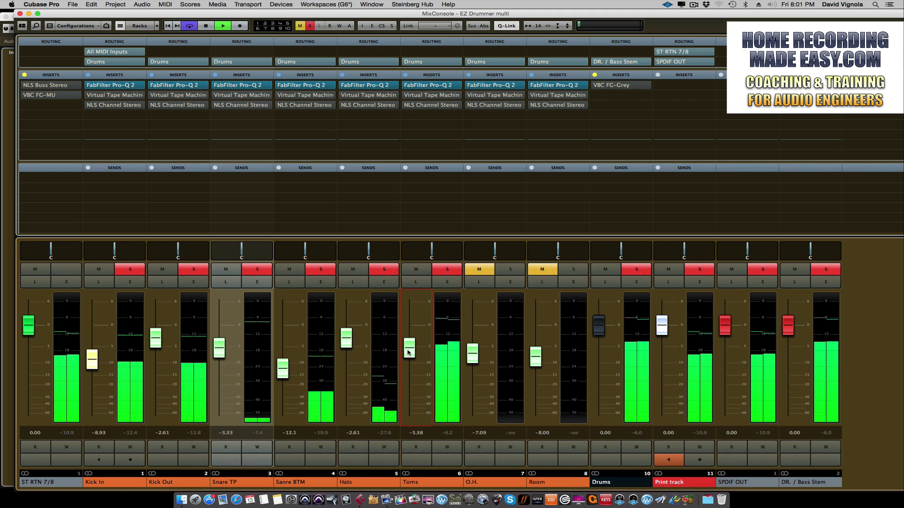
left_click_drag(408, 352, 409, 353)
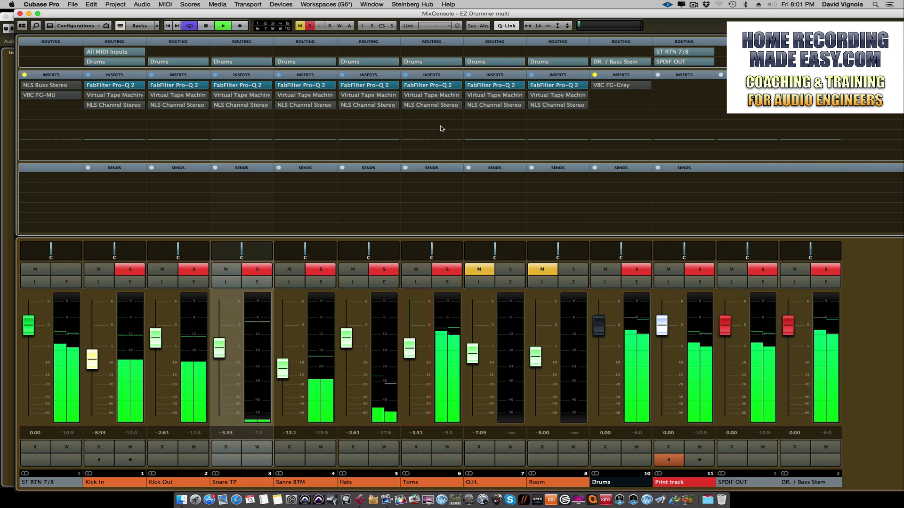
Step: Add a low-cut band to Toms' FabFilter Pro-Q 2, and move it slightly above 44 Hz
left_click(435, 87)
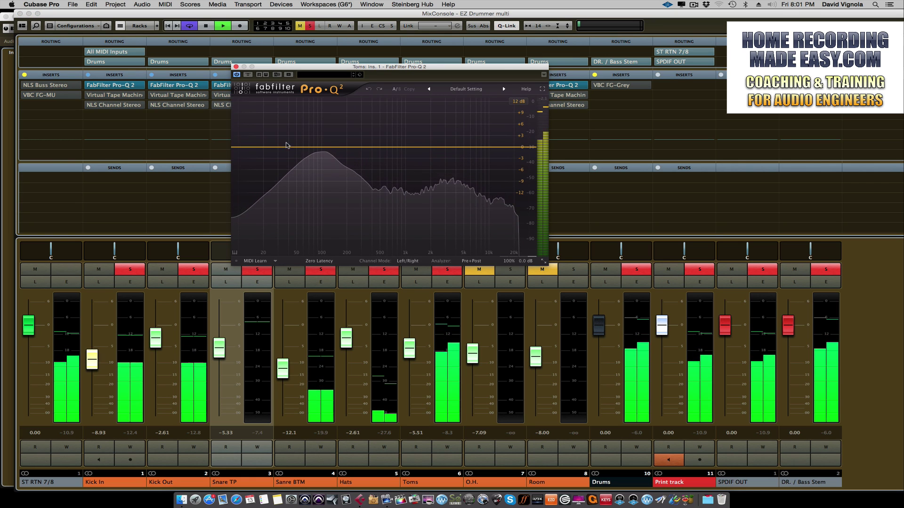
left_click_drag(287, 147, 292, 153)
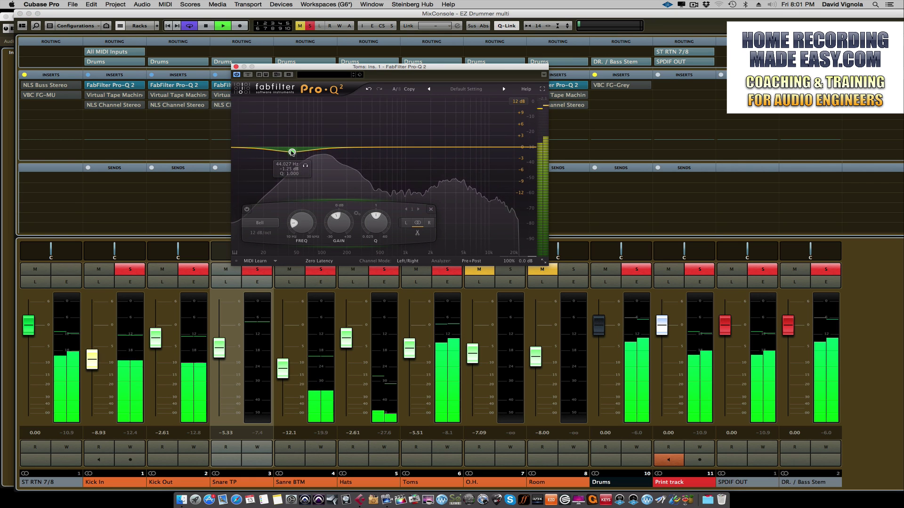
right_click(292, 152)
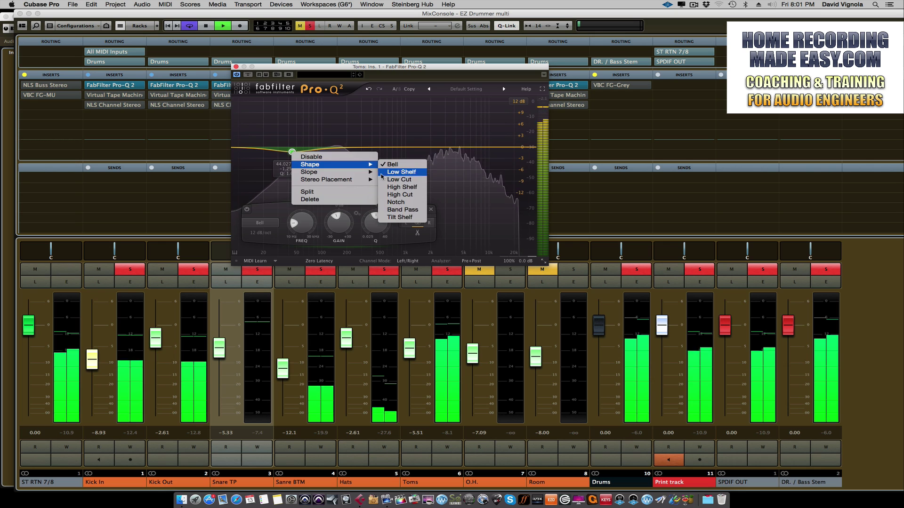
left_click(382, 172)
right_click(292, 150)
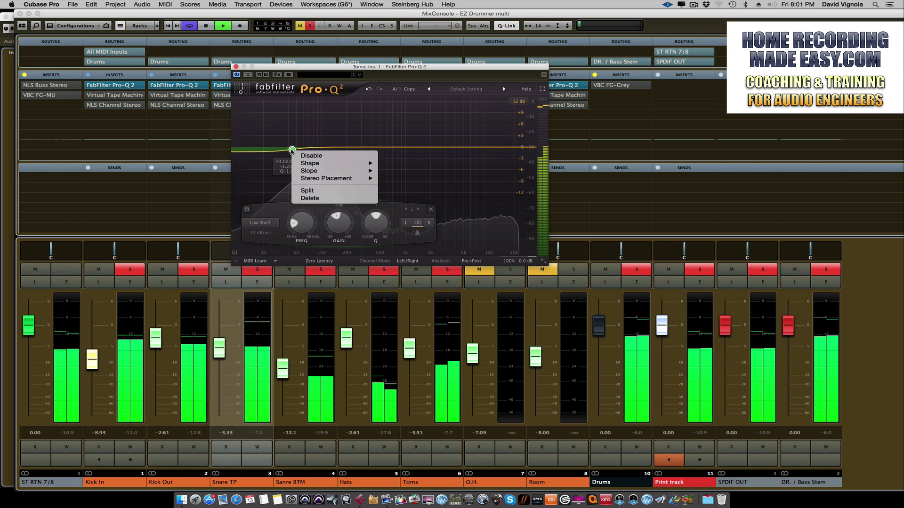
mouse_move(370, 163)
left_click(391, 181)
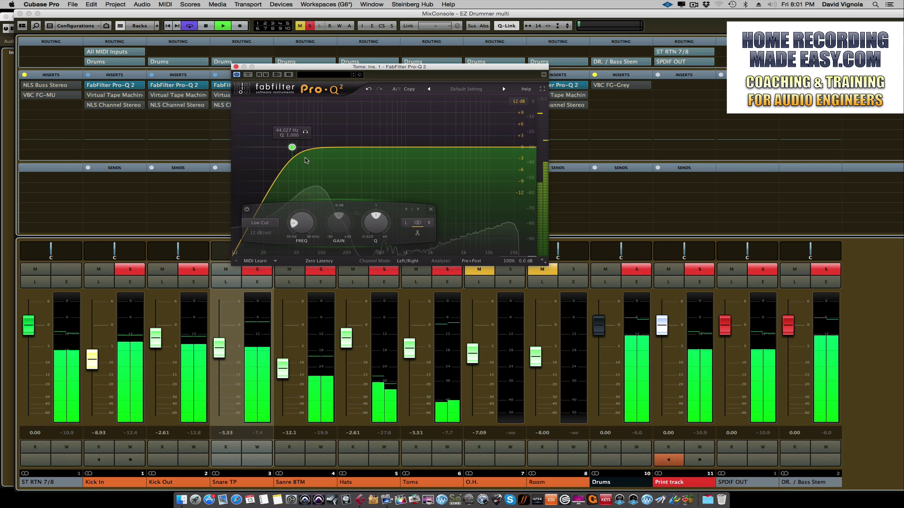
left_click_drag(292, 147, 301, 147)
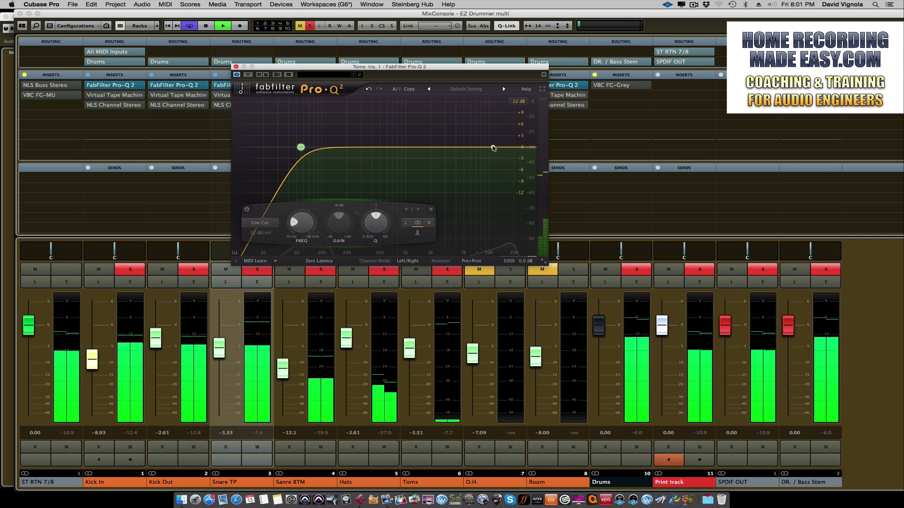
Step: Add a high-cut band with an 18 dB/oct slope at about 8077 Hz to Toms' equalizer
left_click(492, 151)
right_click(493, 150)
mouse_move(528, 166)
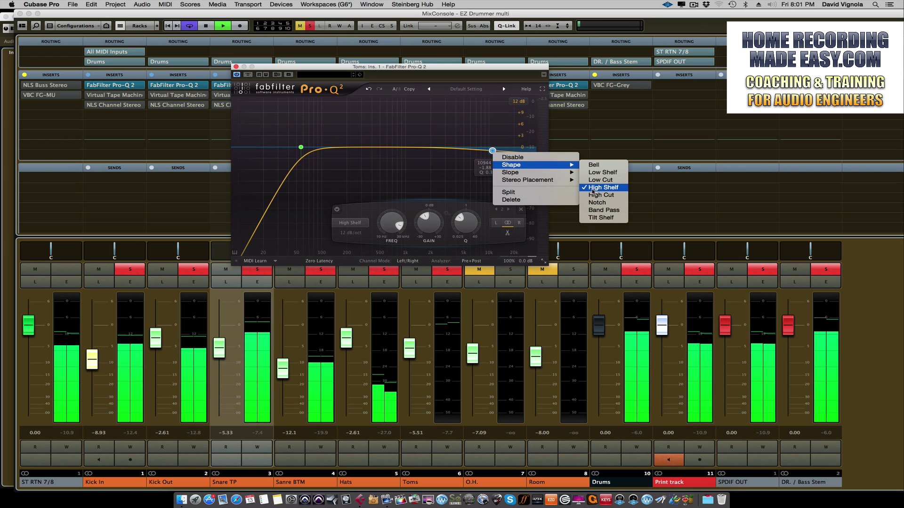
left_click(592, 195)
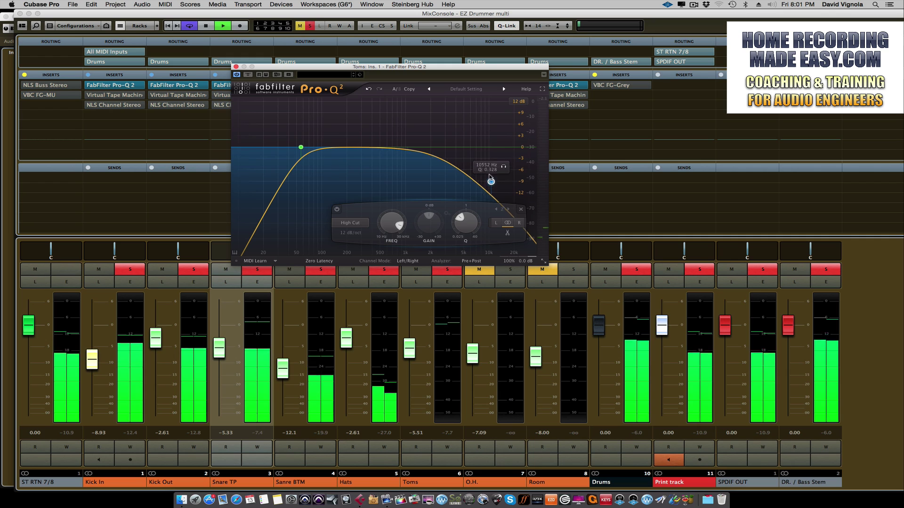
left_click_drag(490, 178, 492, 146)
right_click(492, 146)
mouse_move(541, 166)
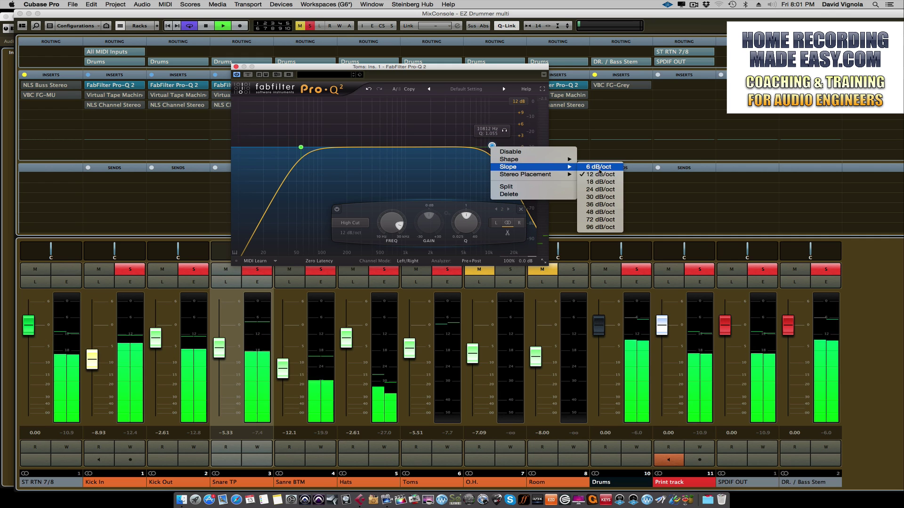
left_click(596, 183)
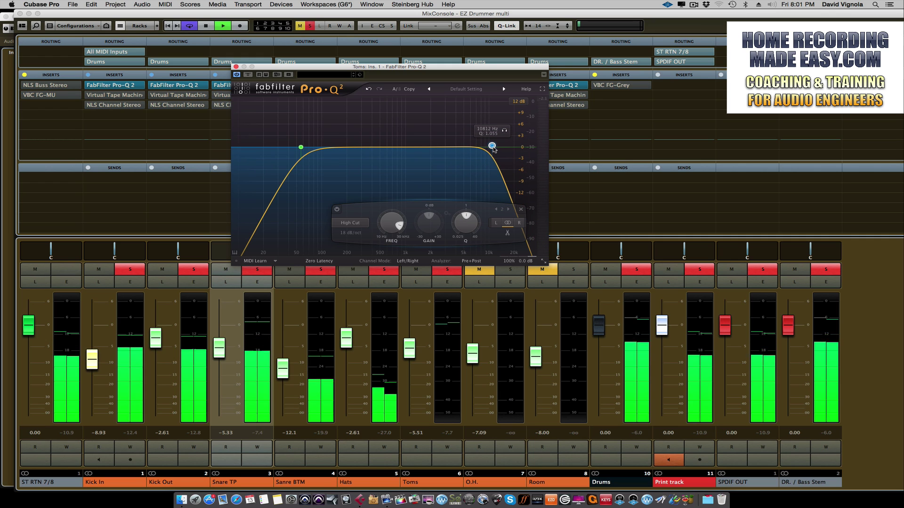
left_click_drag(497, 148, 481, 146)
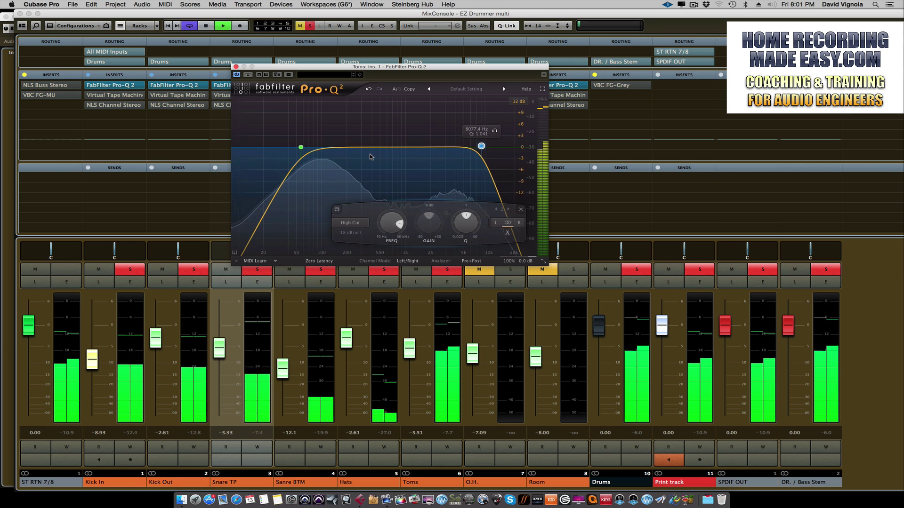
Step: Lower Toms' low-cut band to about 49 Hz, and add a small bell boost just above 100 Hz
left_click_drag(301, 147, 328, 144)
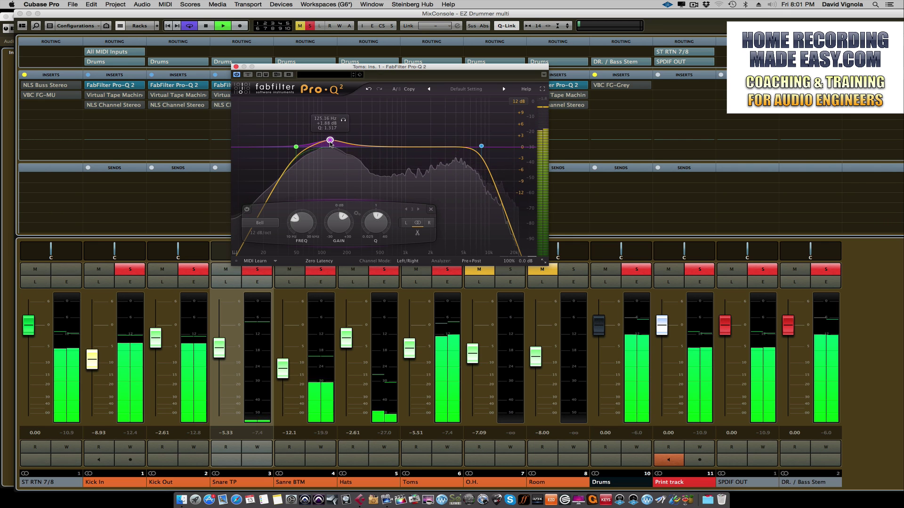
left_click_drag(332, 133, 327, 139)
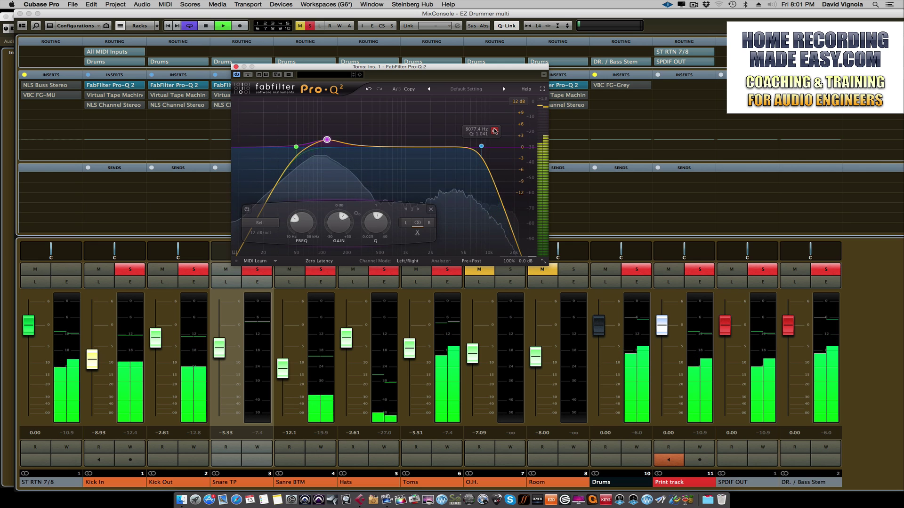
Step: Audition Toms' high-cut band and raise its frequency above 10 kHz, then close the equalizer
left_click(494, 130)
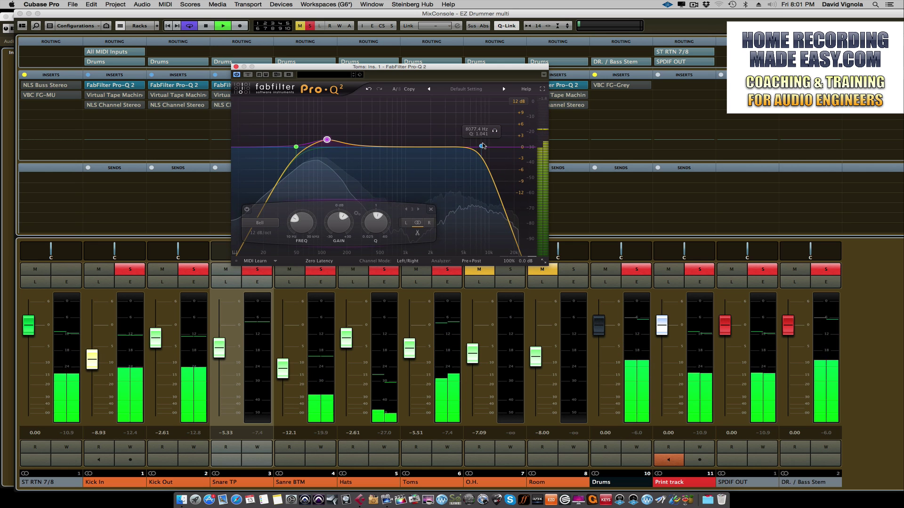
left_click_drag(481, 146, 498, 146)
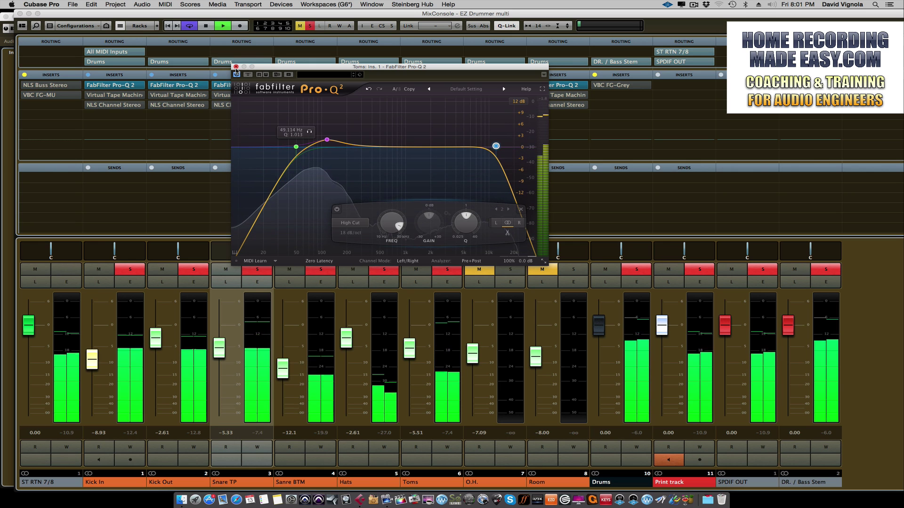
left_click(346, 160)
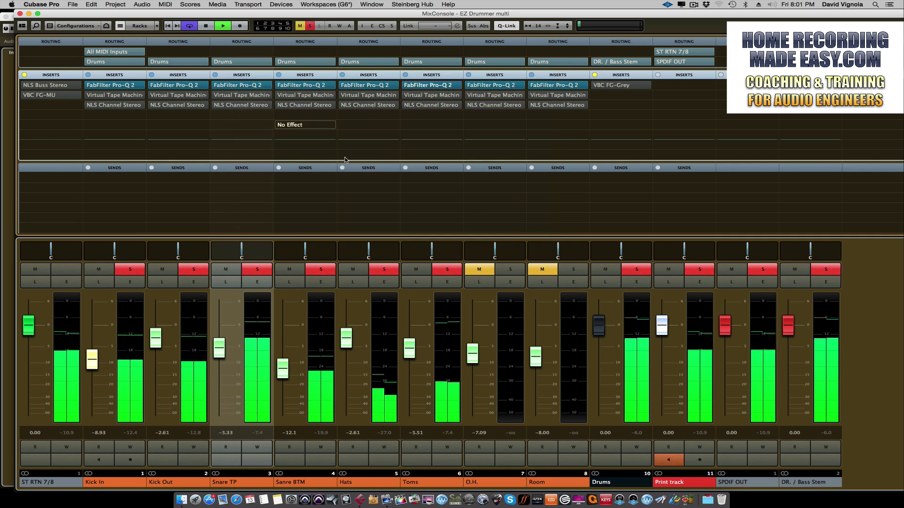
Step: Unmute and solo the O.H. channel, and review its FabFilter Pro-Q 2 curve during playback
left_click(479, 269)
left_click(511, 269)
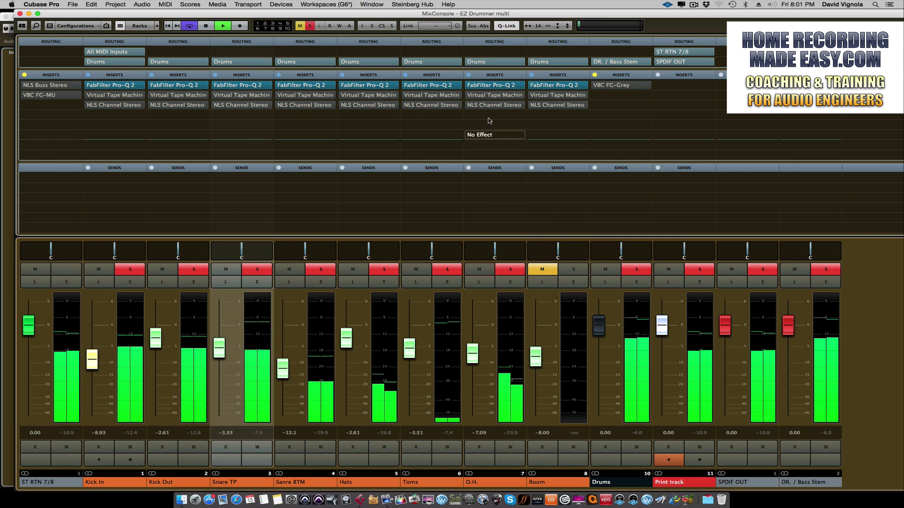
left_click(495, 85)
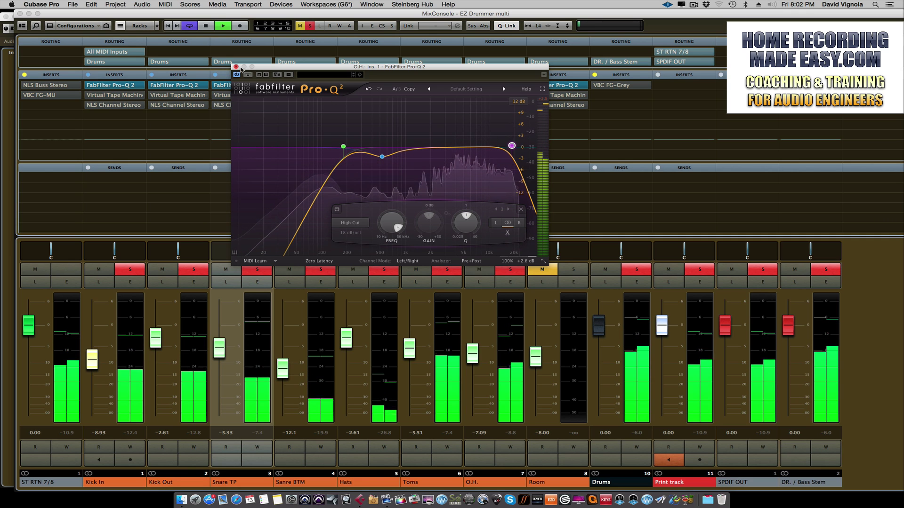
left_click(236, 67)
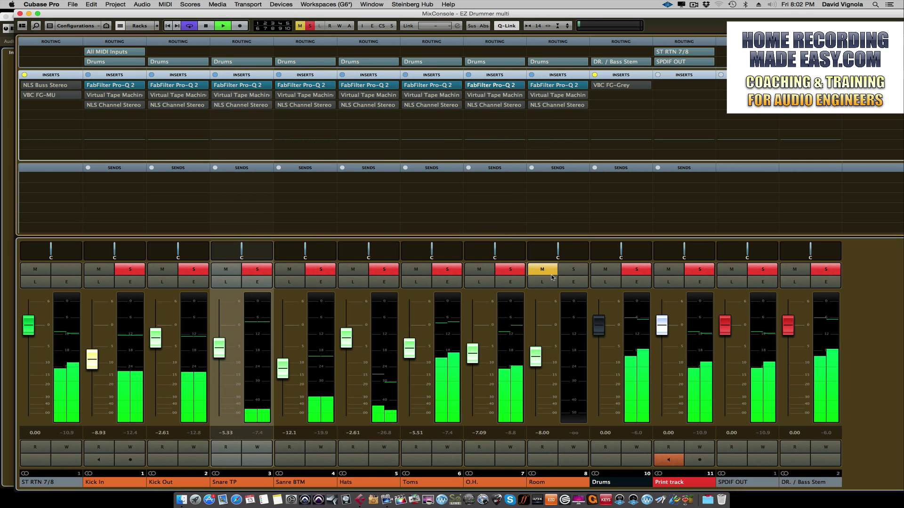
Step: Bring the Room channel into the soloed mix, and review its FabFilter Pro-Q 2 curve before stopping playback
left_click(555, 272)
left_click(565, 86)
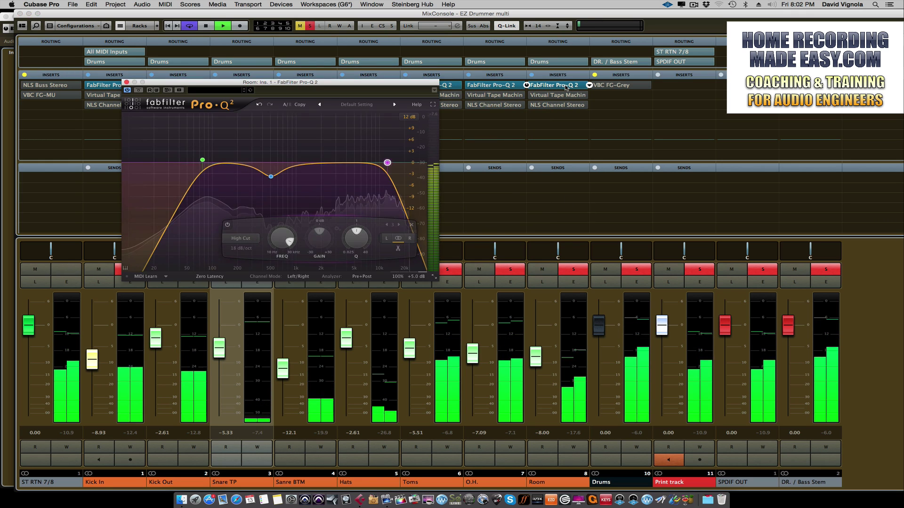
left_click_drag(272, 86, 393, 98)
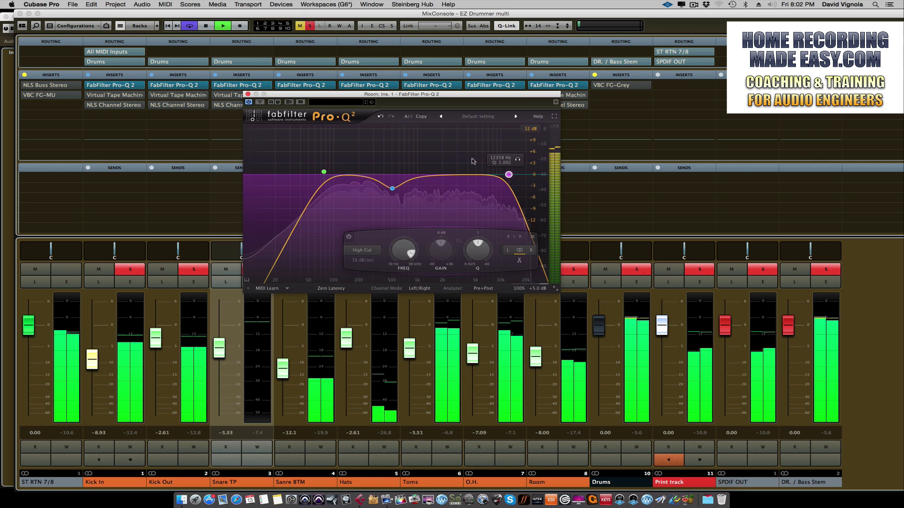
left_click(246, 93)
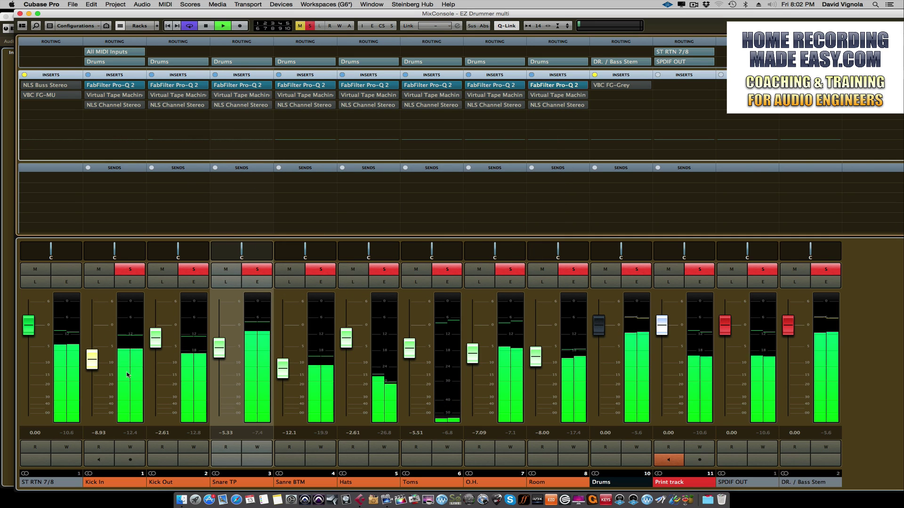
key("space")
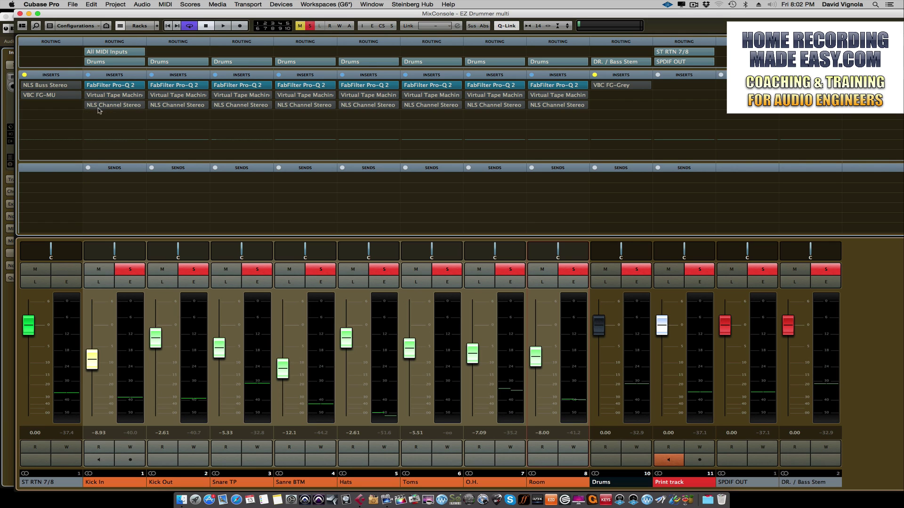
Step: Compare the drum mix with FabFilter Pro-Q 2 bypassed and active on all channels from Kick In to Room
left_click(83, 85)
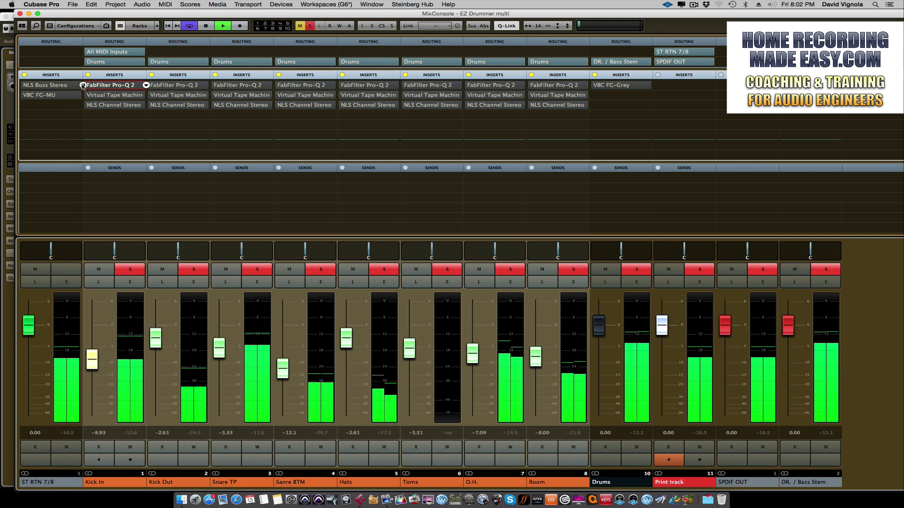
left_click(83, 85)
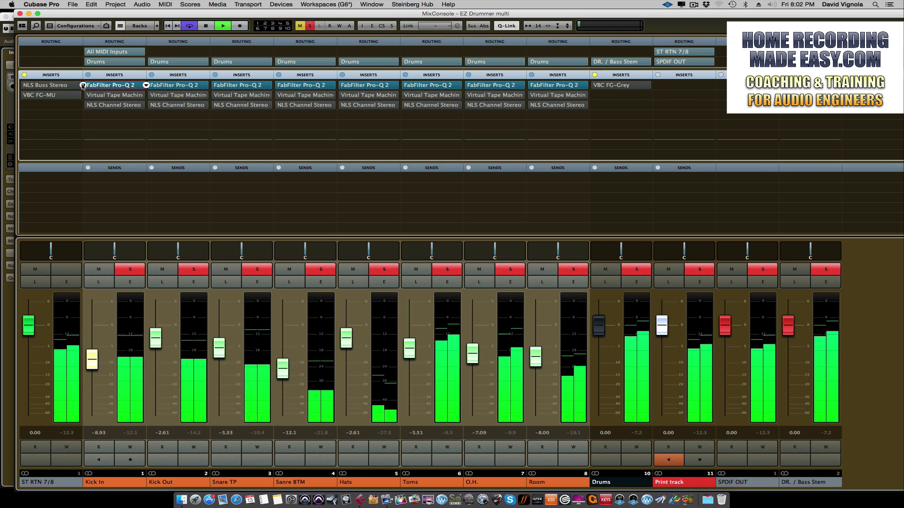
left_click(83, 85)
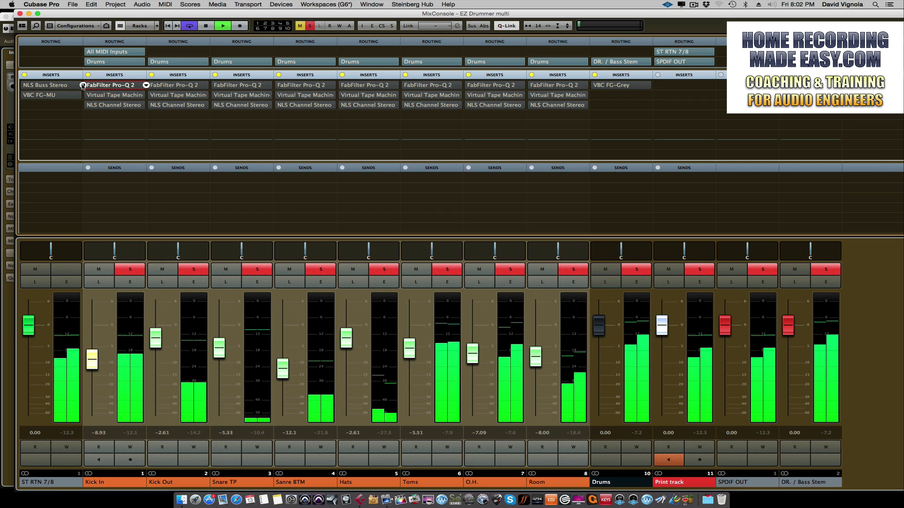
left_click(82, 85)
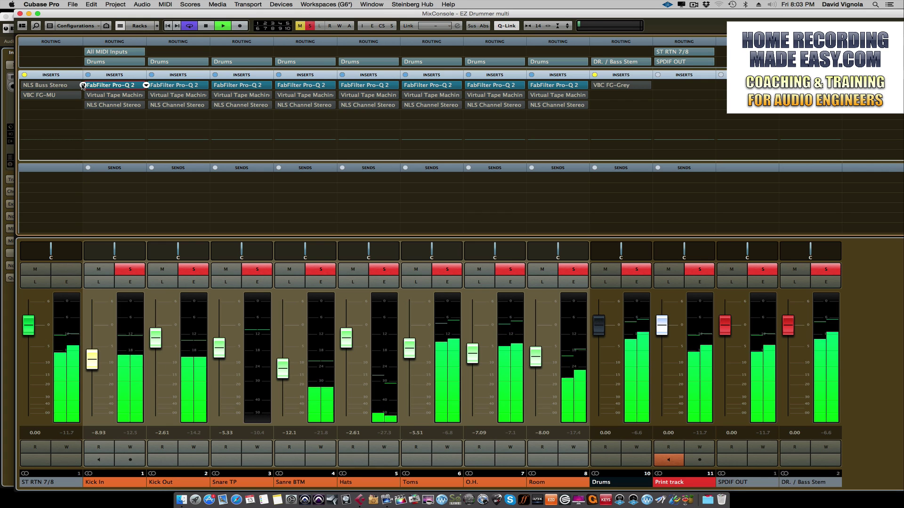
key("space")
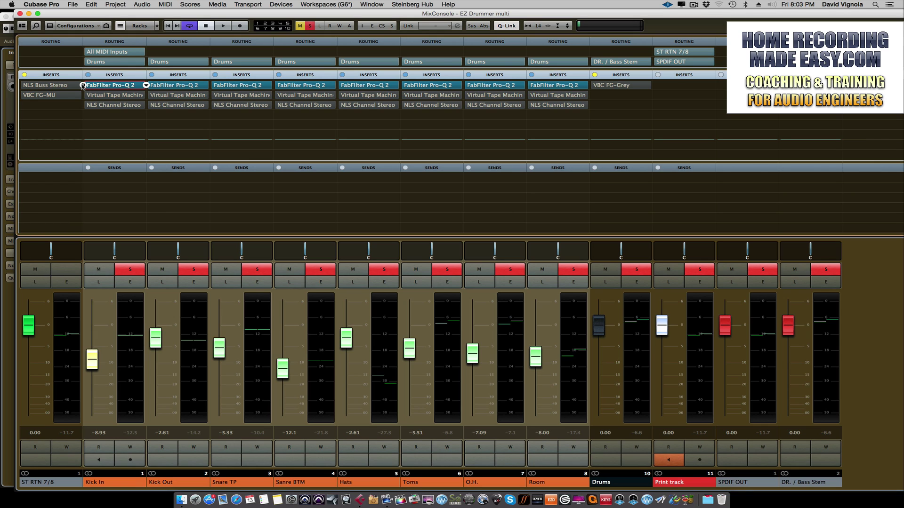
left_click(83, 85)
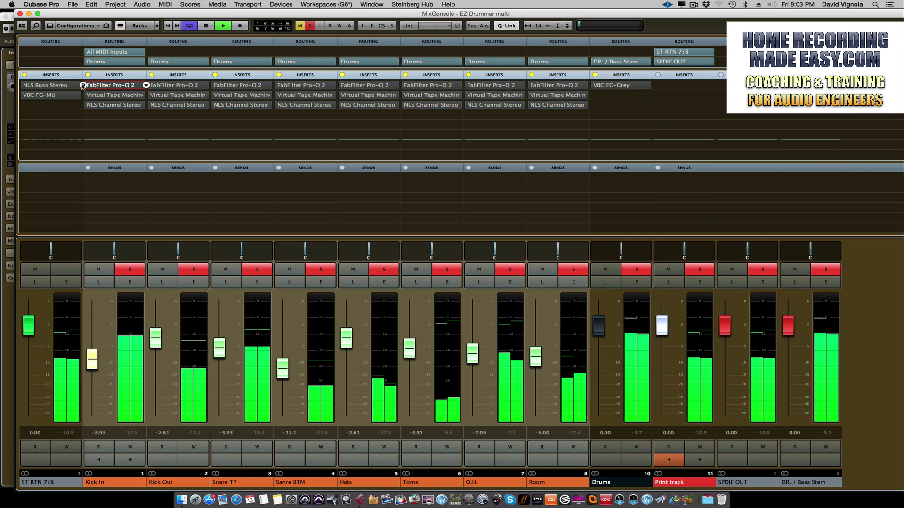
left_click(82, 85)
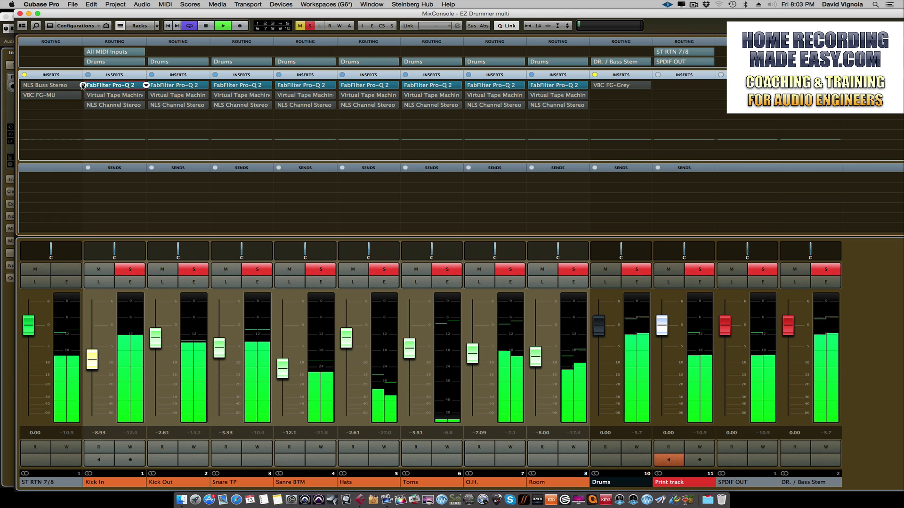
key("space")
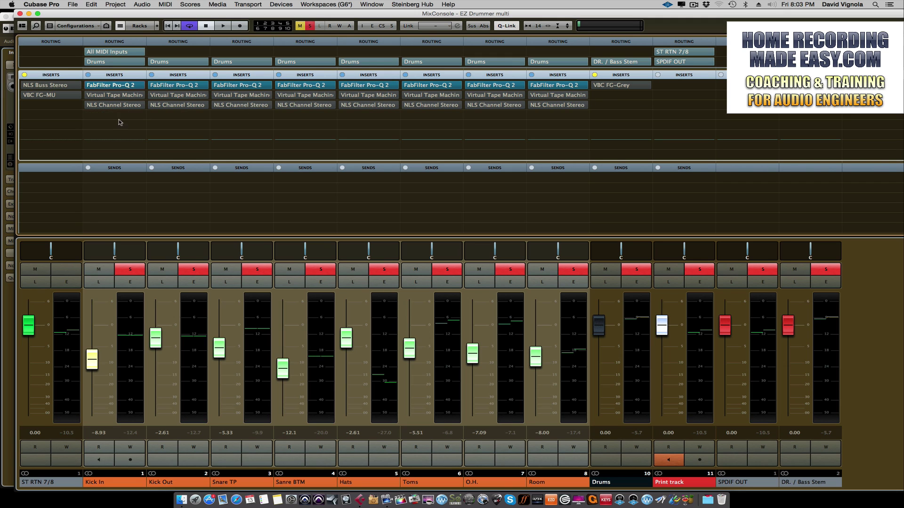
Step: Activate Virtual Tape Machines on all channels from Kick In to Room, and open Kick In's instance
left_click(83, 95)
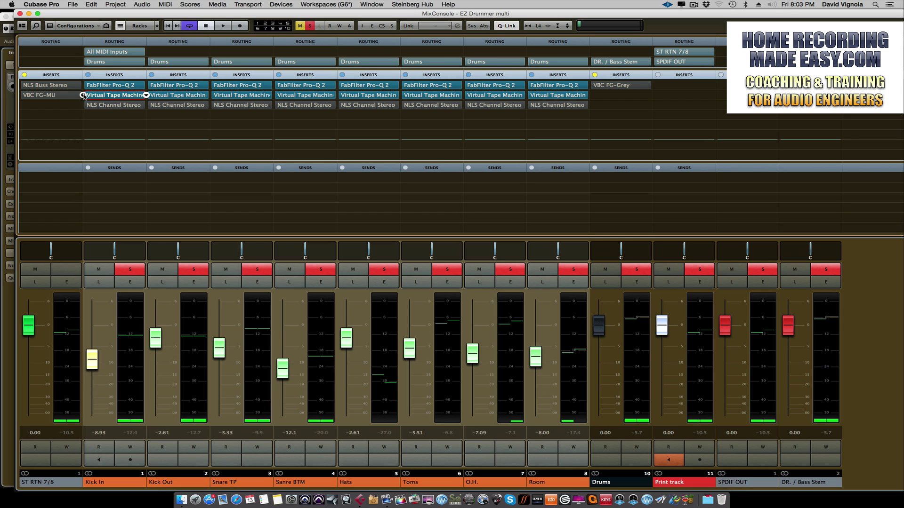
left_click(101, 96)
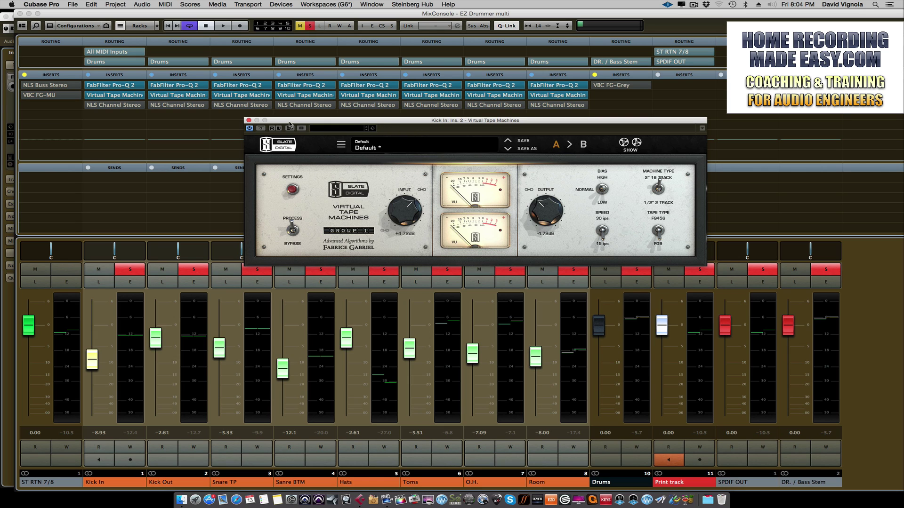
Step: Close Kick In's tape window, and compare the playing drum mix with Virtual Tape Machines bypassed and active on all channels from Kick In to Room
left_click(248, 121)
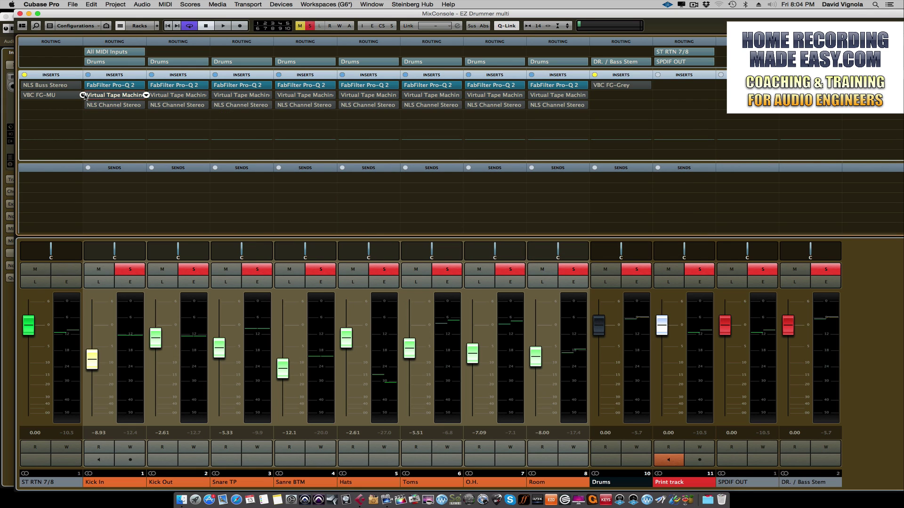
key("space")
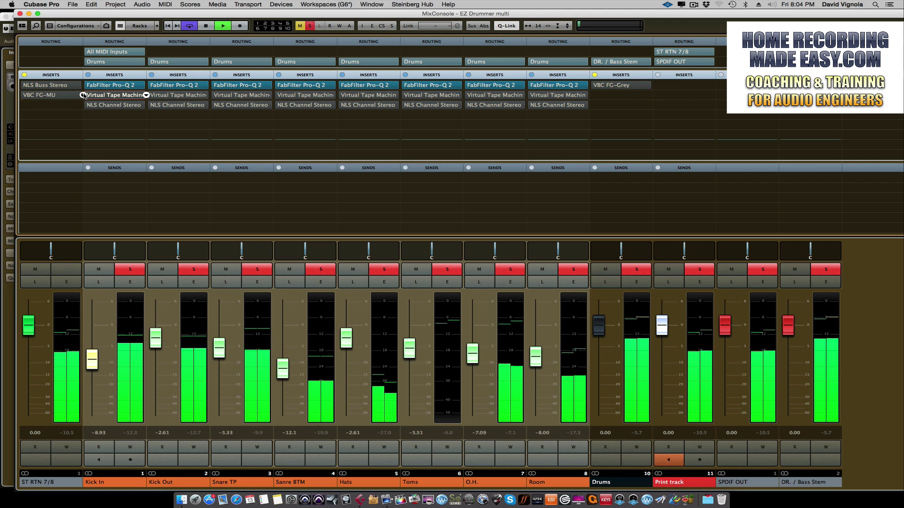
left_click(84, 96)
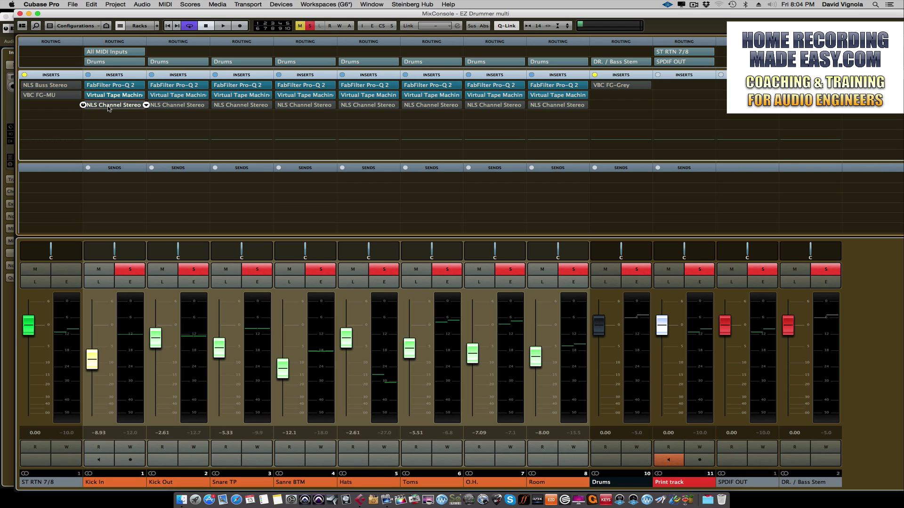
Step: Activate NLS Channel Stereo on all channels from Kick In to Room, and open Kick In's instance
left_click(83, 105)
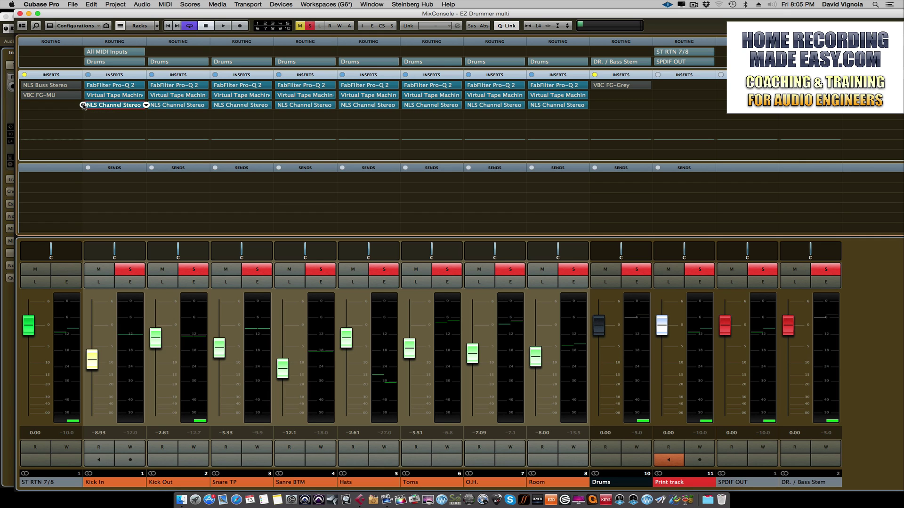
left_click(101, 105)
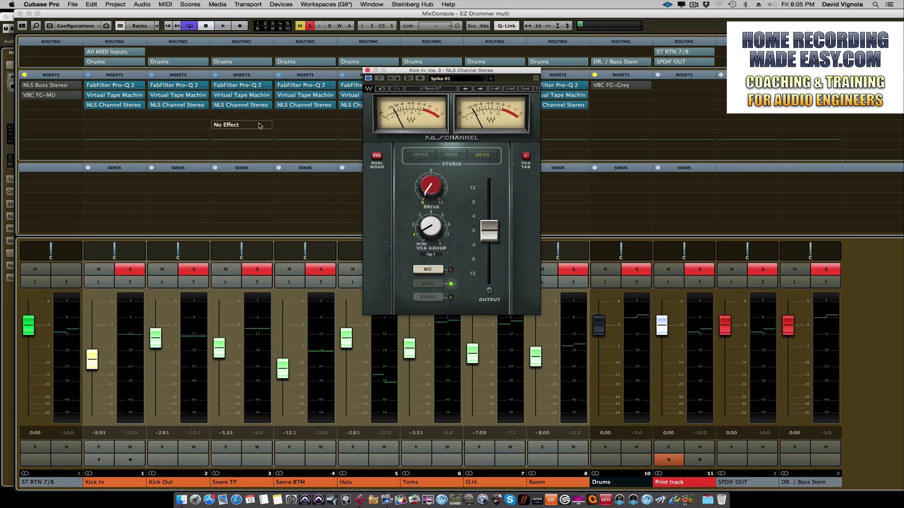
left_click_drag(417, 71, 407, 109)
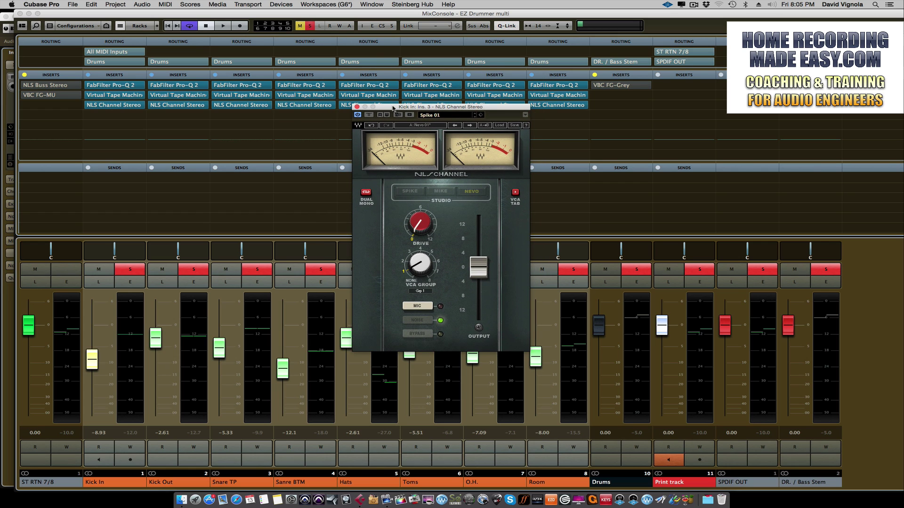
left_click_drag(393, 109, 391, 119)
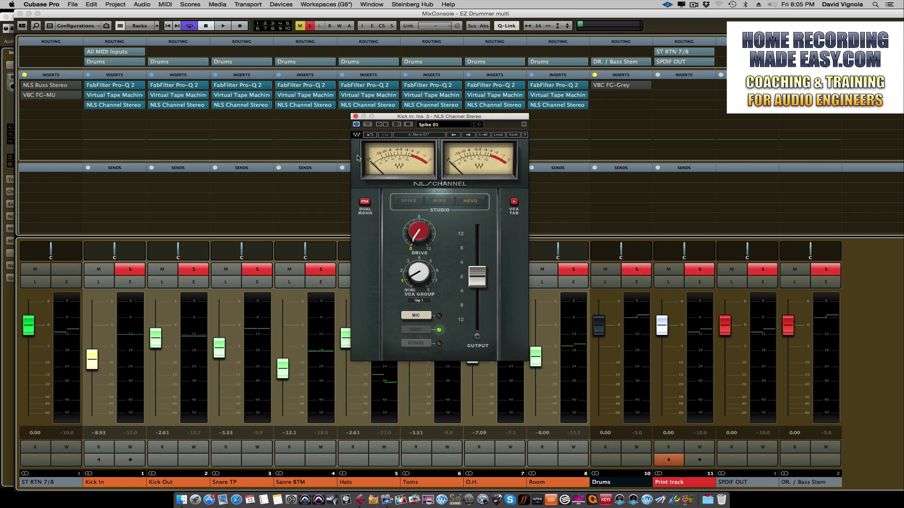
Step: Activate NLS Buss Stereo on the ST RTN 7/8 channel, and place its window beside Kick In's NLS Channel window
left_click(20, 85)
left_click(40, 87)
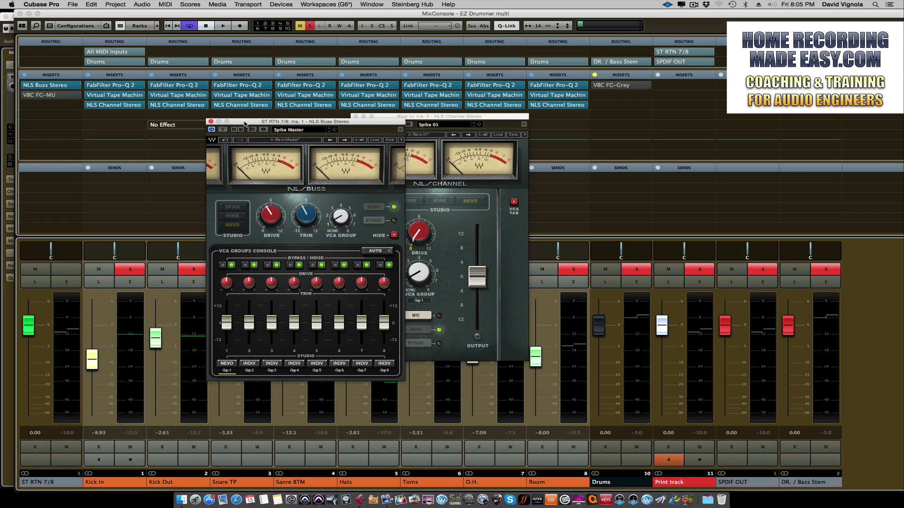
left_click_drag(244, 123, 177, 121)
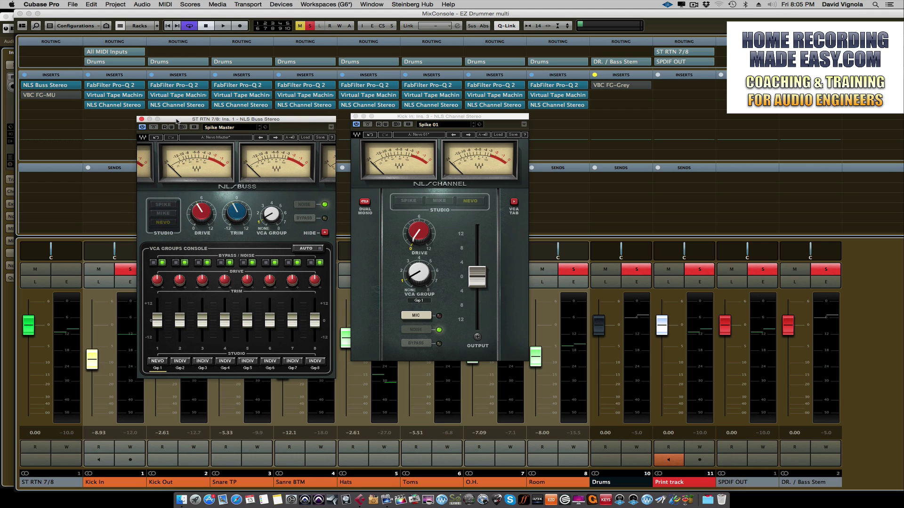
Step: Toggle the bypass of VCA group 1 in NLS Buss to check its link to Kick In's NLS Channel
left_click(153, 262)
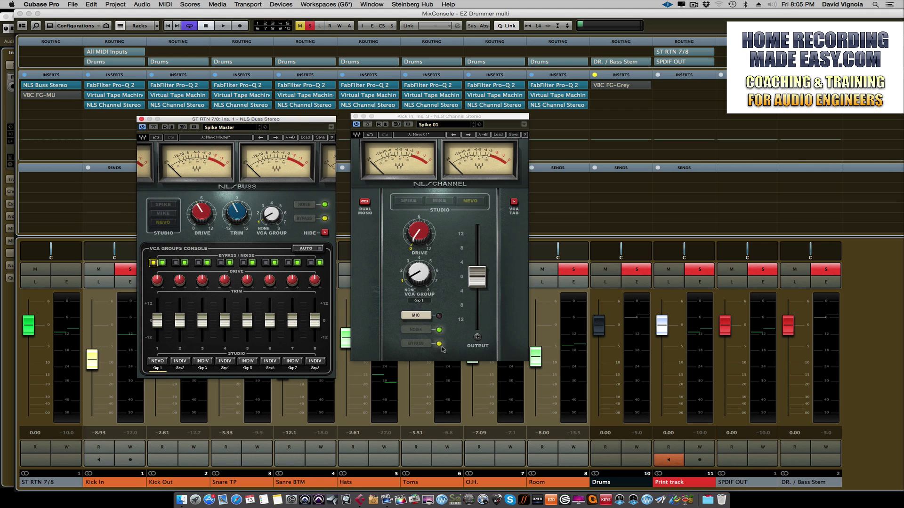
left_click(153, 263)
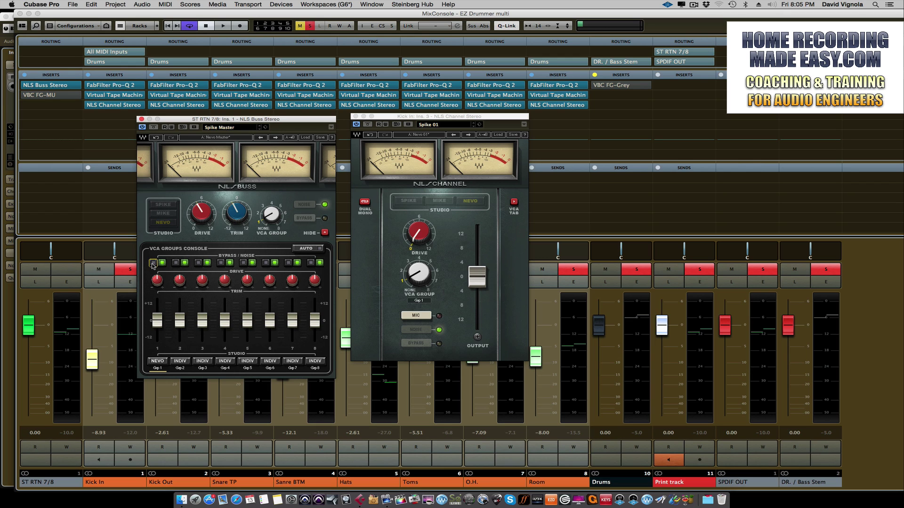
left_click(153, 263)
left_click(153, 263)
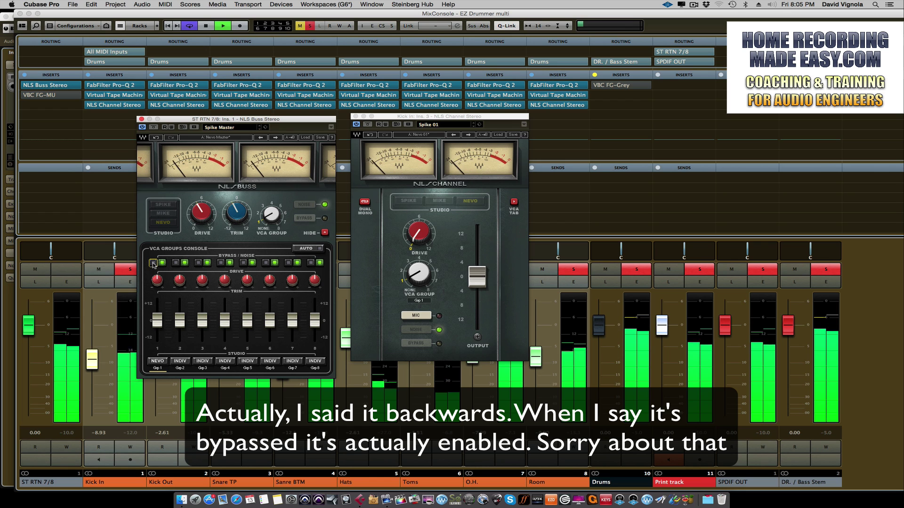
Step: Compare the playing drum mix with NLS VCA group 1 bypassed and enabled, leaving it bypassed before stopping playback
left_click(153, 264)
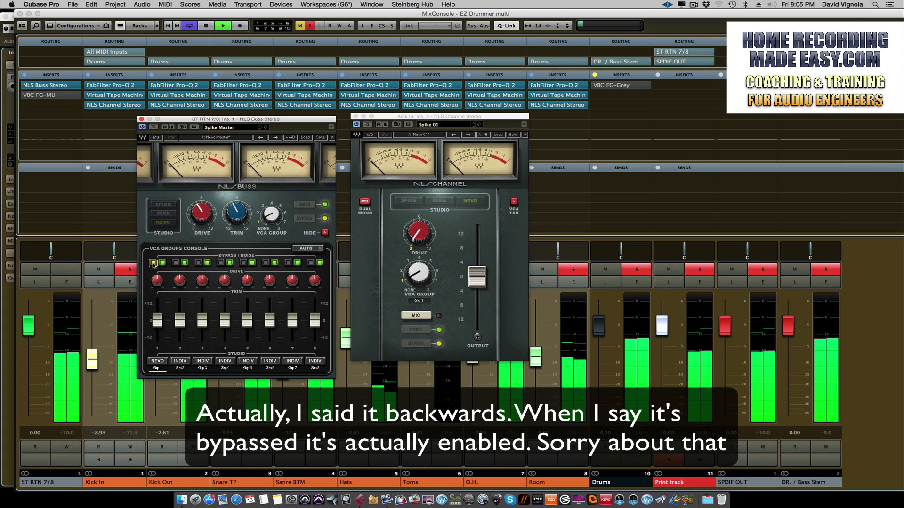
left_click(153, 264)
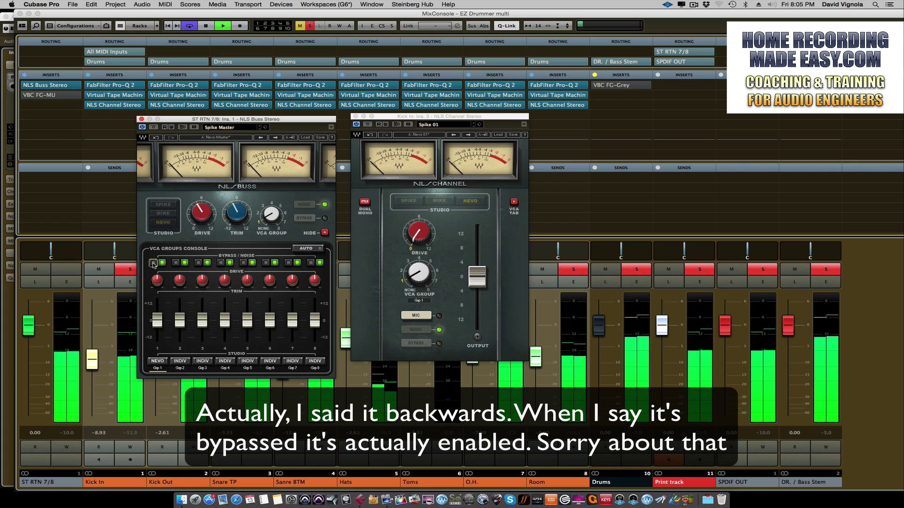
left_click(153, 264)
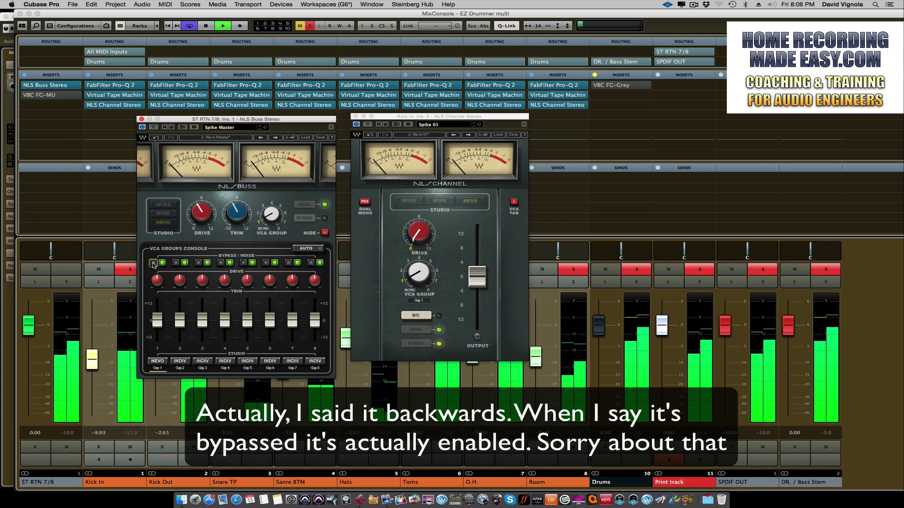
left_click(153, 264)
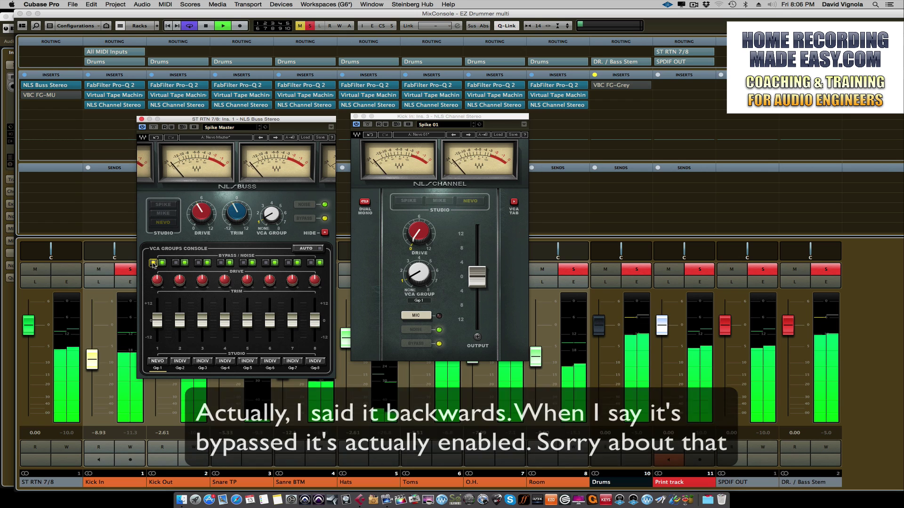
left_click(153, 263)
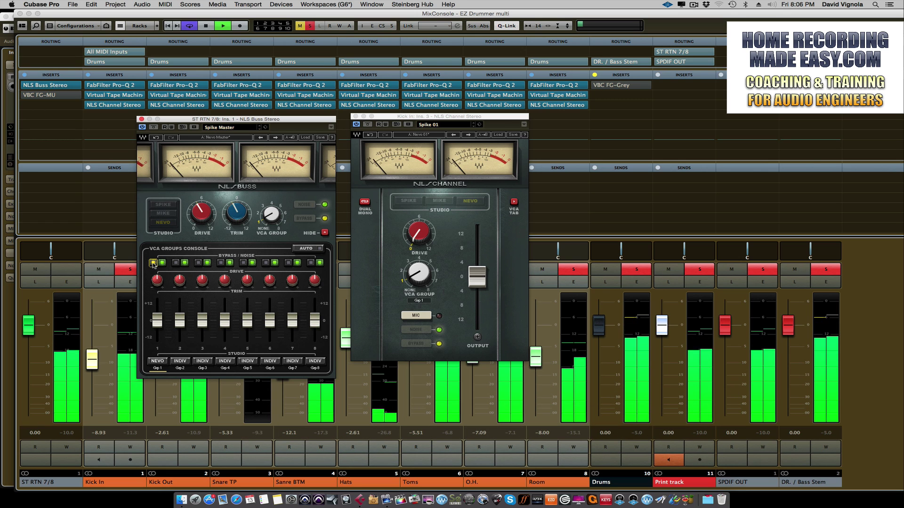
key("space")
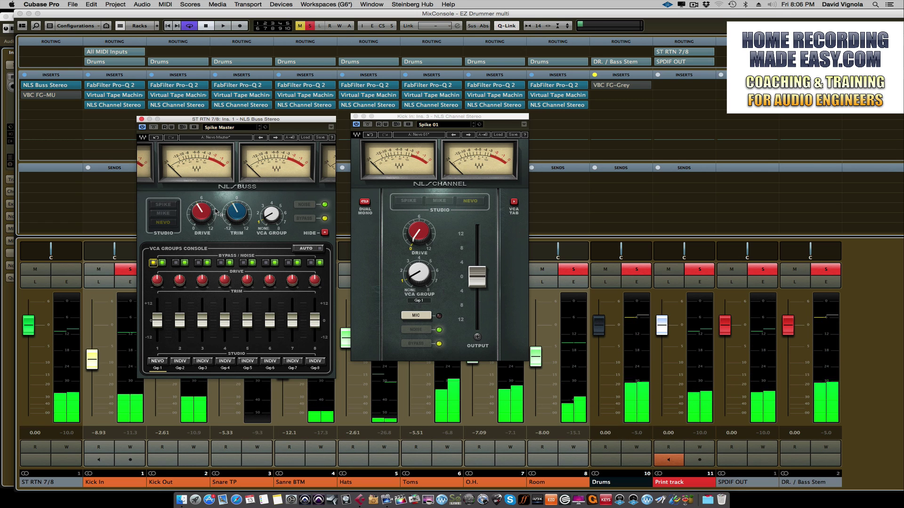
Step: Close the NLS Buss window and Kick In's NLS Channel window
mouse_move(216, 211)
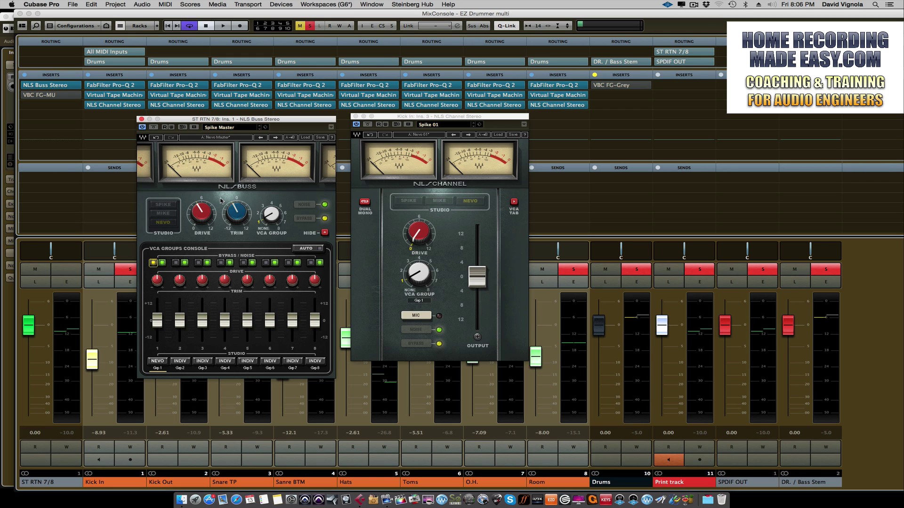
left_click_drag(276, 123, 279, 119)
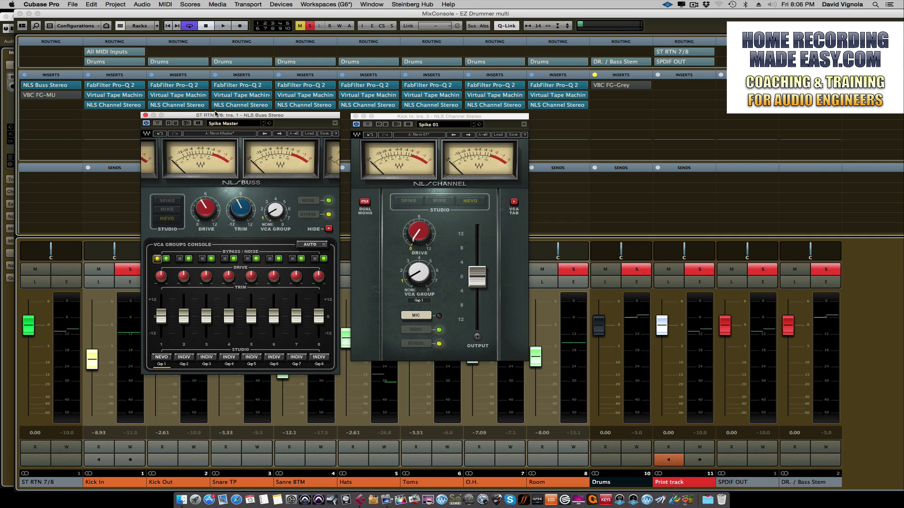
left_click(144, 116)
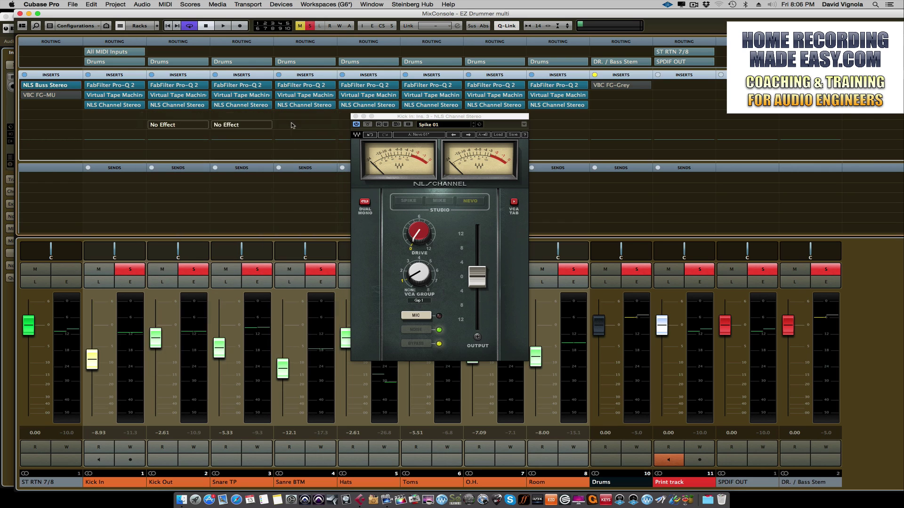
left_click(356, 117)
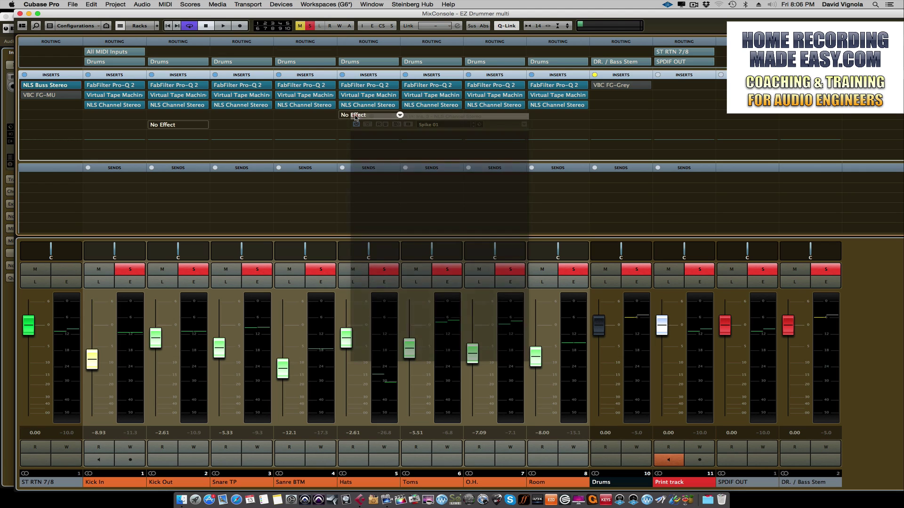
Step: Compare the drum mix with the channel inserts and NLS Buss Stereo bypassed, and with each reactivated in turn during playback
left_click(84, 85)
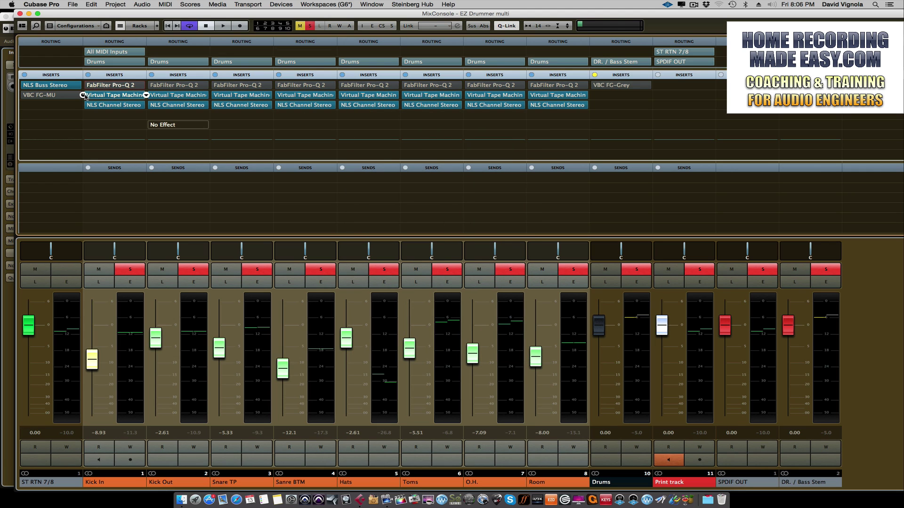
left_click(84, 95)
left_click(83, 106)
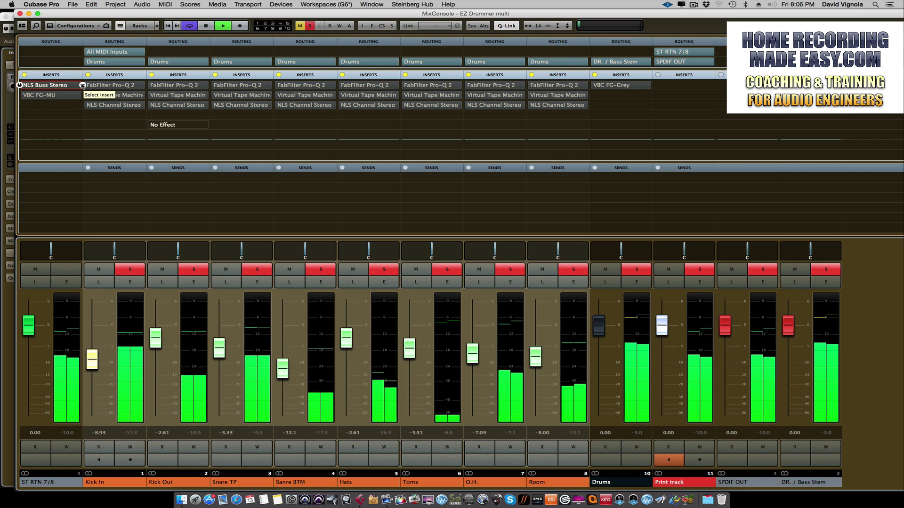
left_click(86, 87)
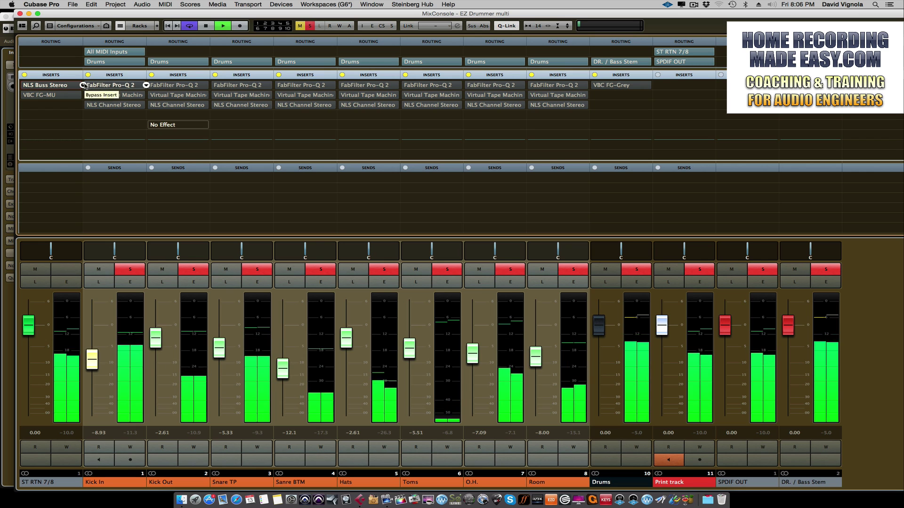
left_click(84, 95)
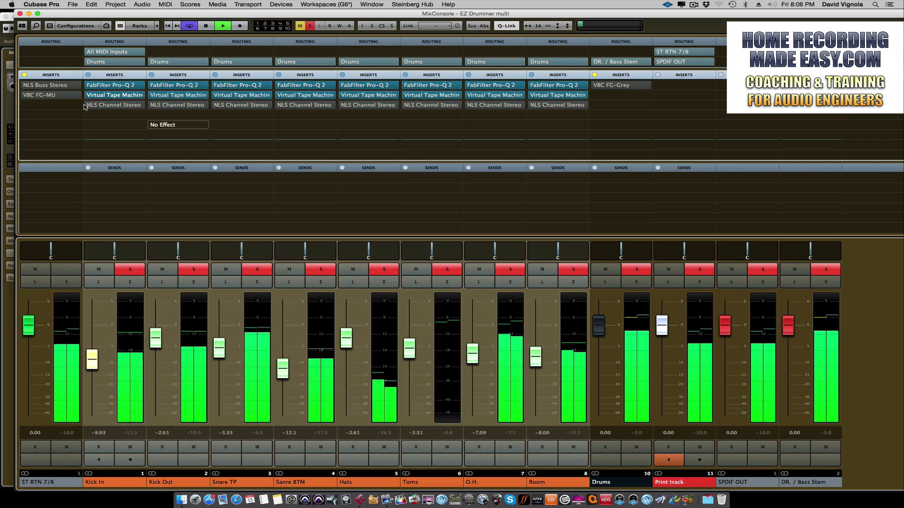
left_click(85, 105)
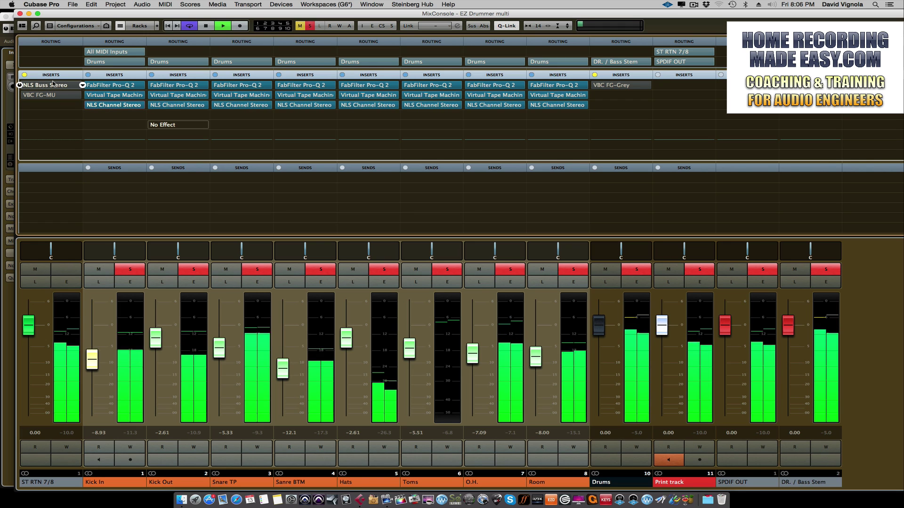
left_click(20, 85)
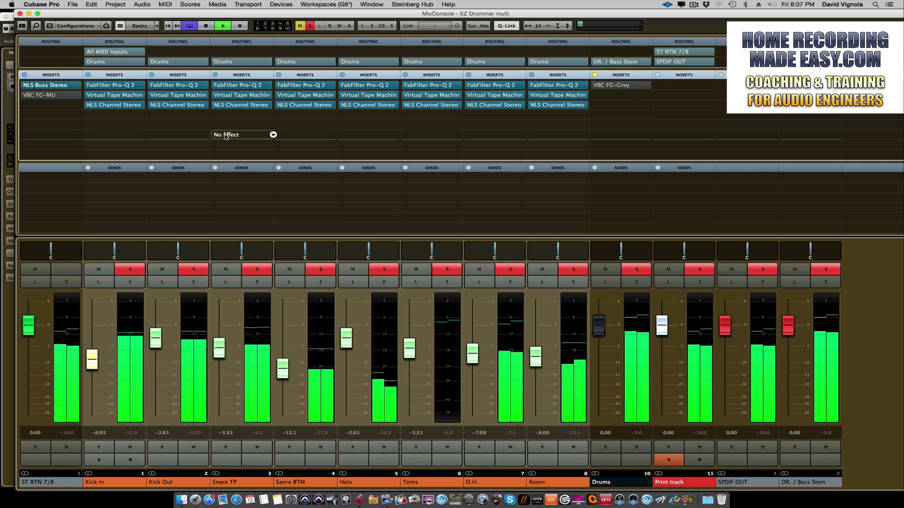
key("space")
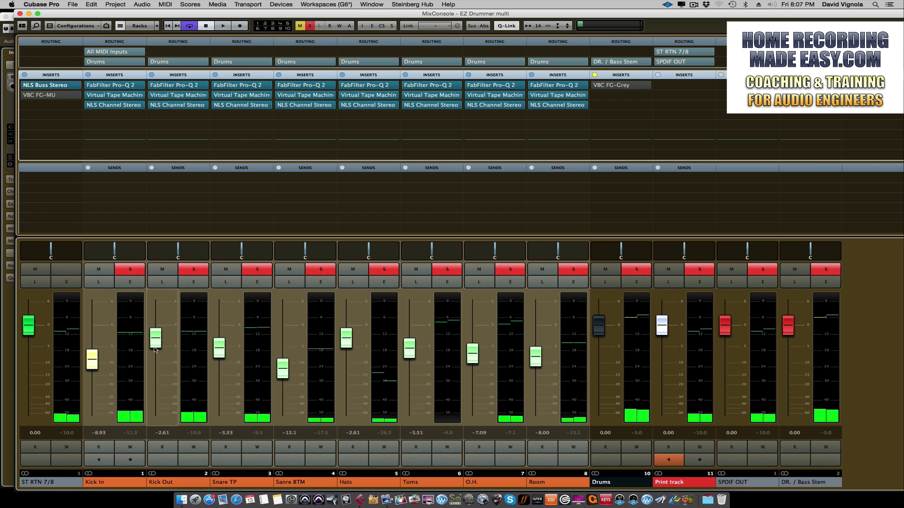
Step: Lower the Kick Out fader to -3.93, and reset the peak meters
left_click(128, 381)
left_click_drag(156, 339, 157, 353)
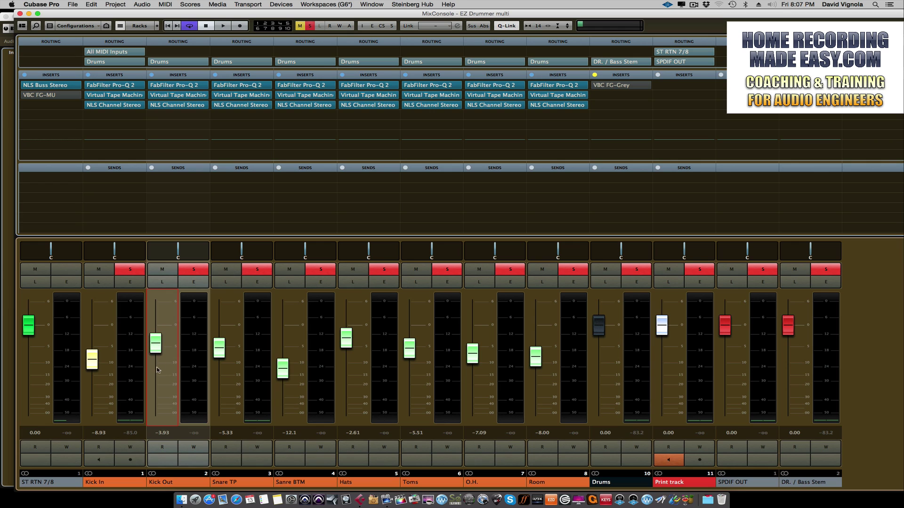
left_click(576, 385)
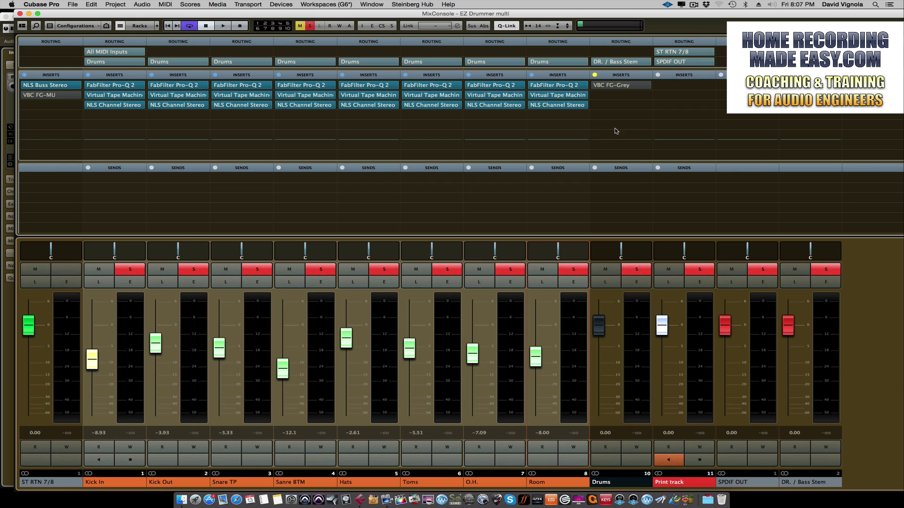
Step: Activate VBC FG-Grey on the Drums channel, and play the mix with the compressor's power switched off
left_click(589, 85)
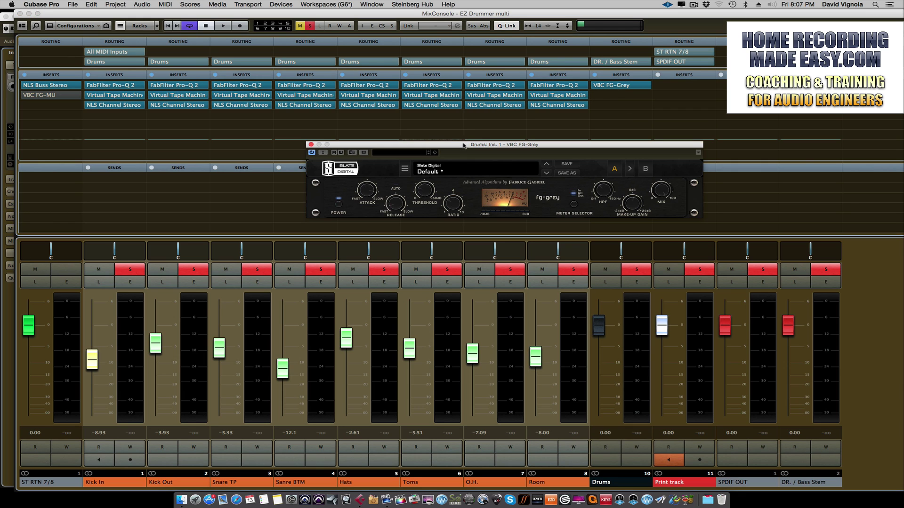
left_click_drag(465, 145, 427, 132)
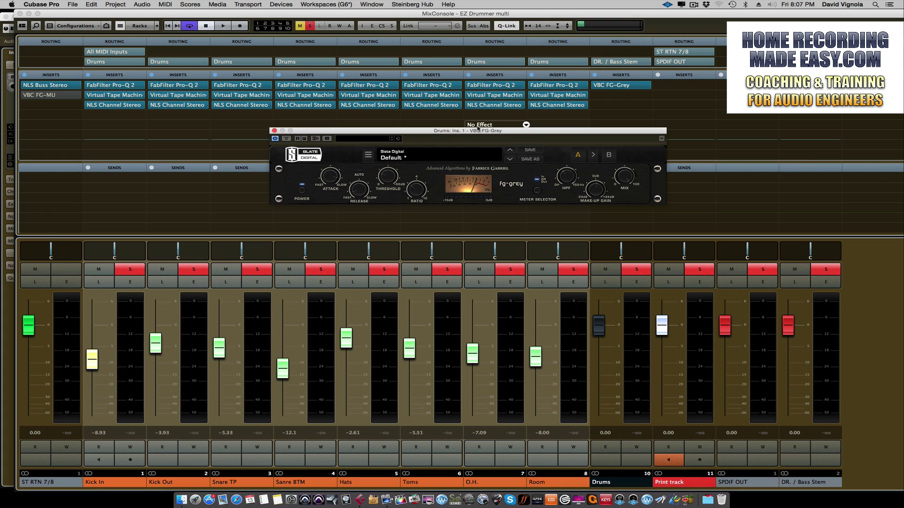
left_click(302, 190)
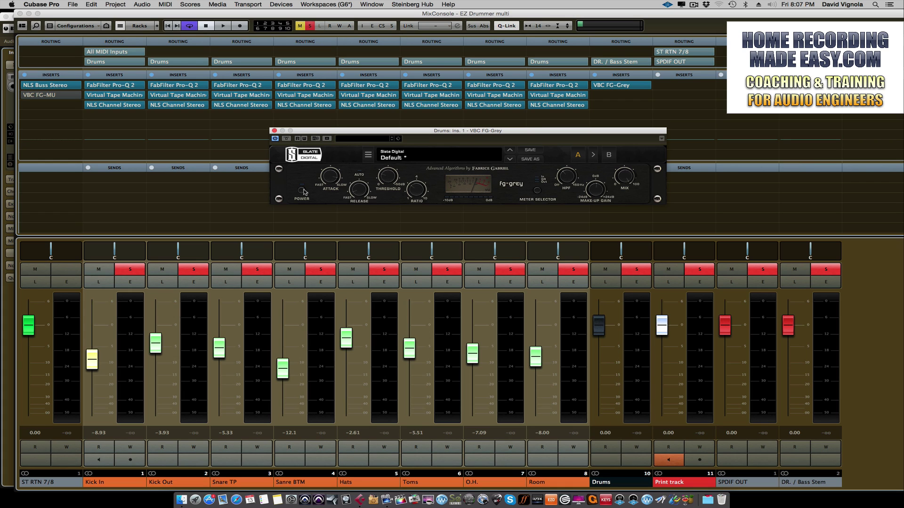
key("space")
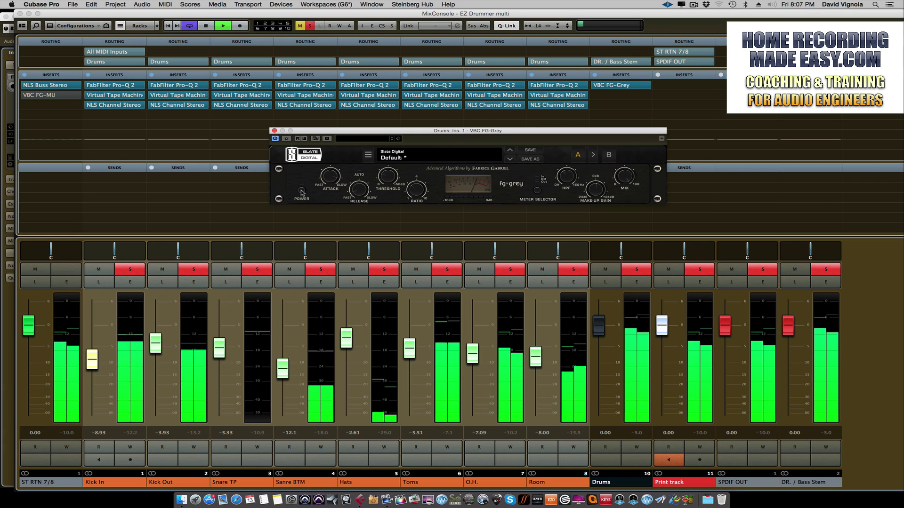
Step: Compare the playing drum mix with VBC FG-Grey powered on and off, leave the compressor on, and close its window with playback stopped
left_click(303, 192)
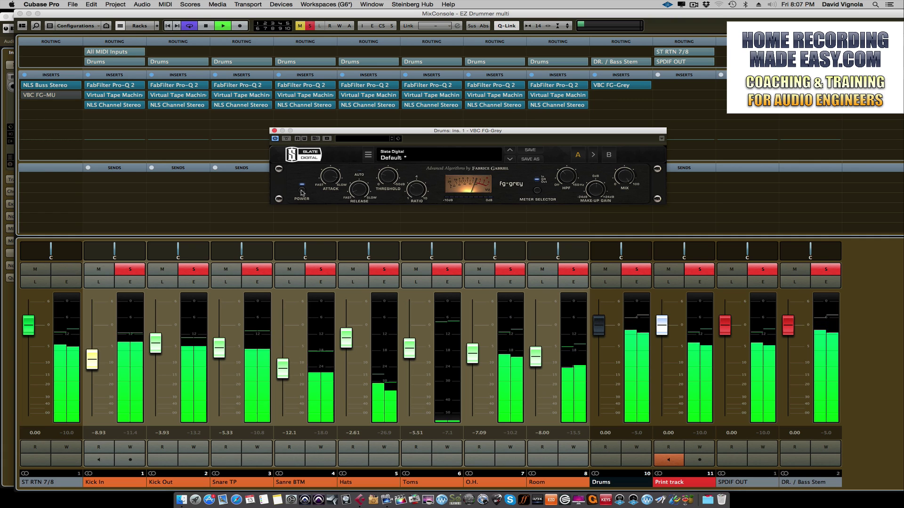
left_click(302, 193)
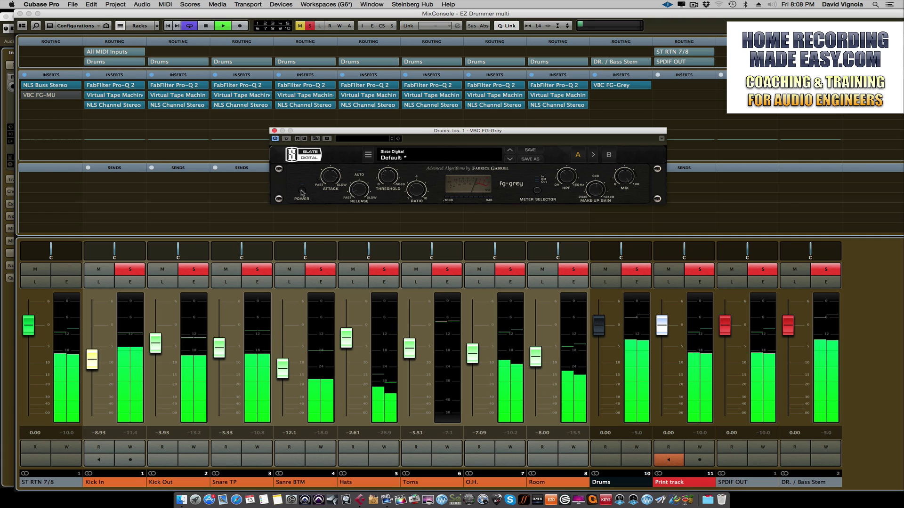
left_click(303, 193)
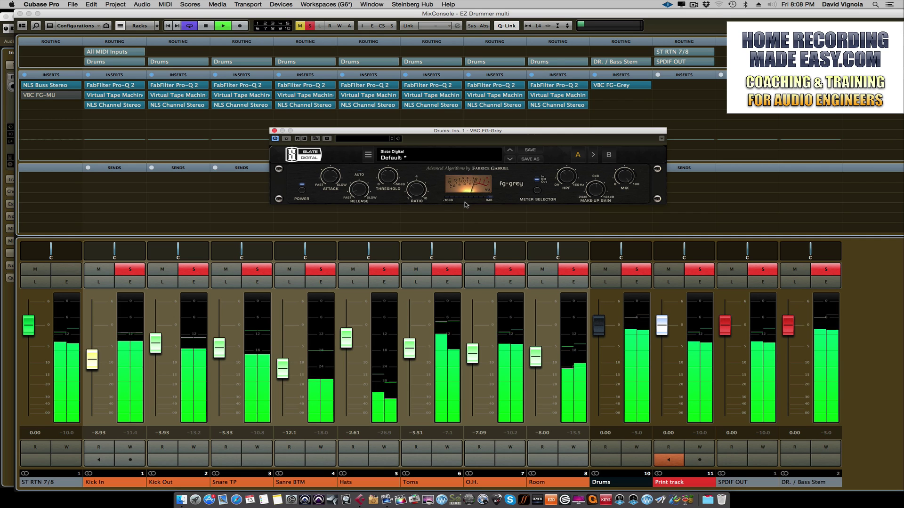
left_click(302, 195)
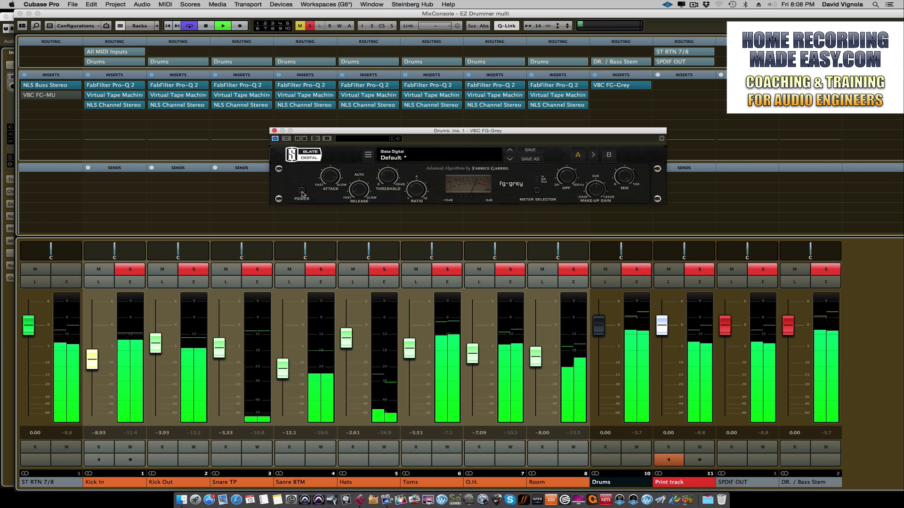
left_click(302, 194)
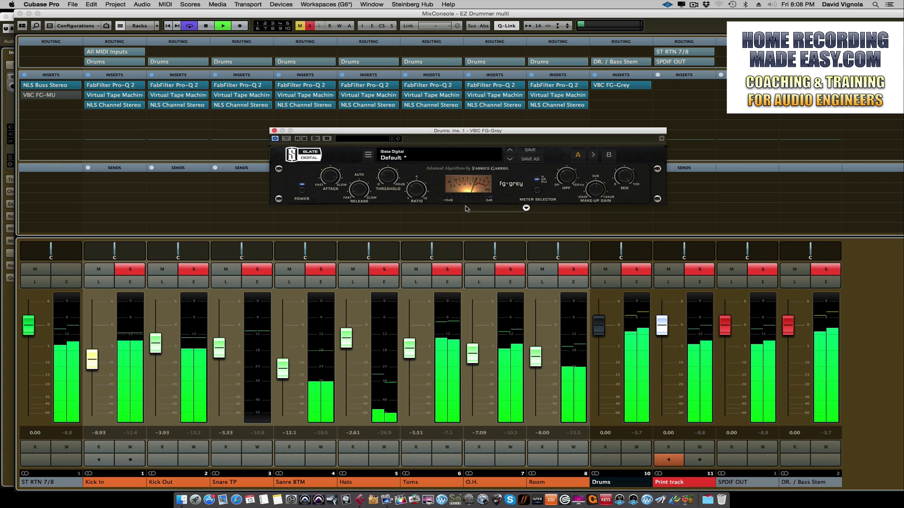
key("space")
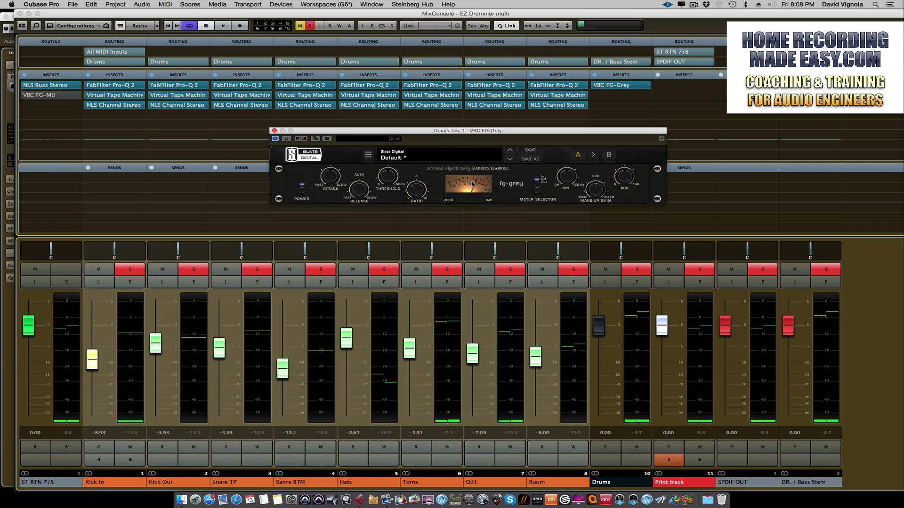
mouse_move(594, 189)
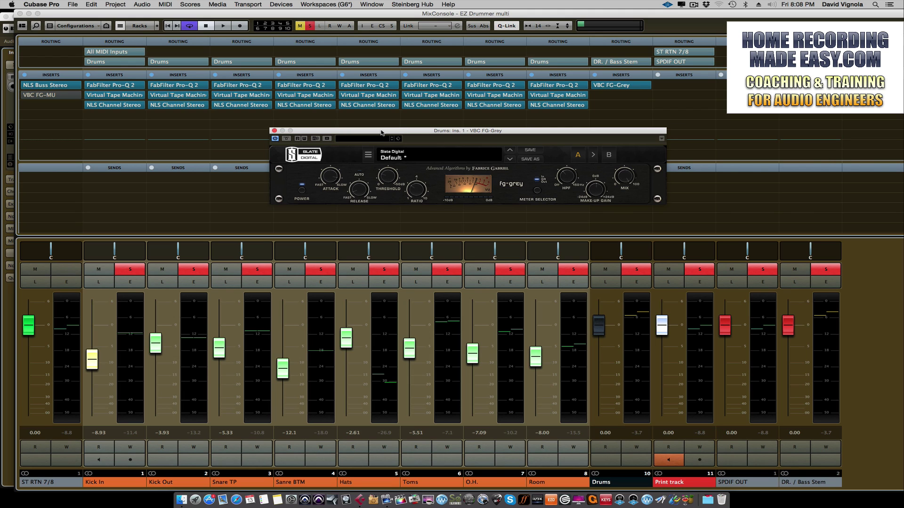
left_click(274, 131)
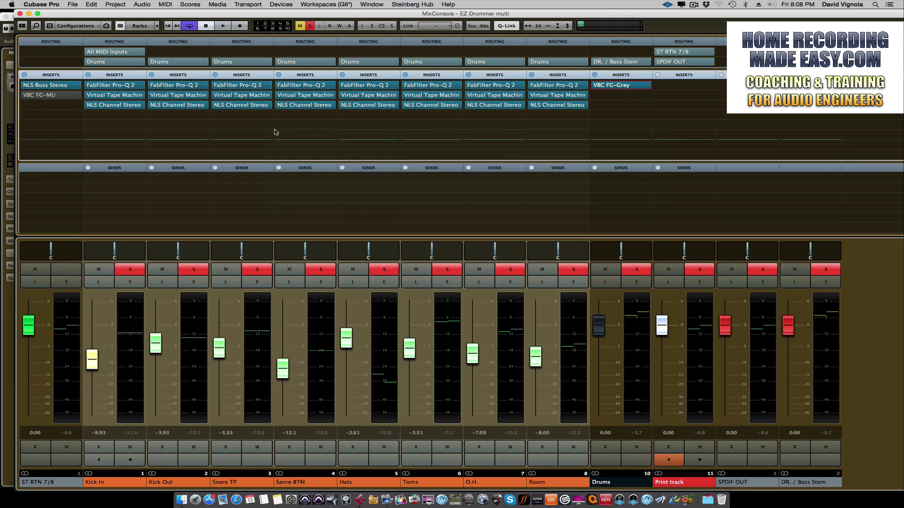
Step: Open and activate VBC FG-MU on the ST RTN 7/8 channel, and set its stereo-linked threshold to 12.0
left_click(67, 96)
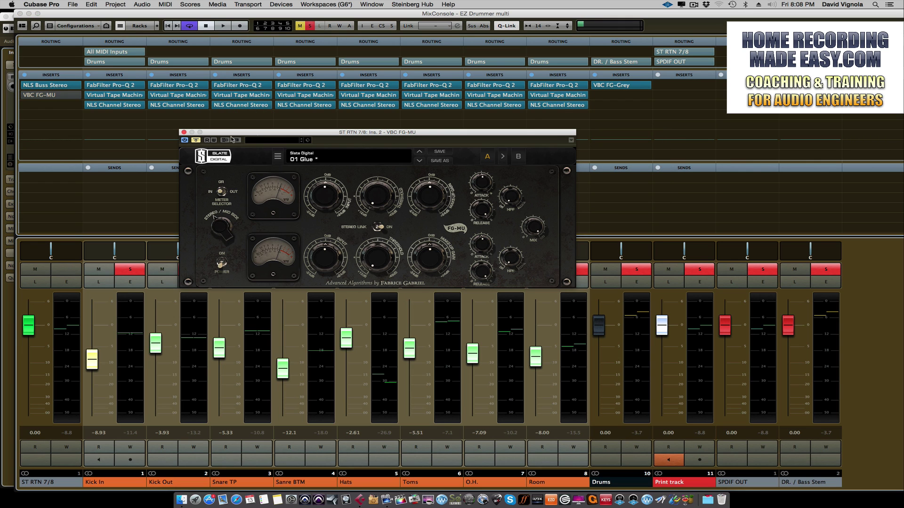
left_click(195, 140)
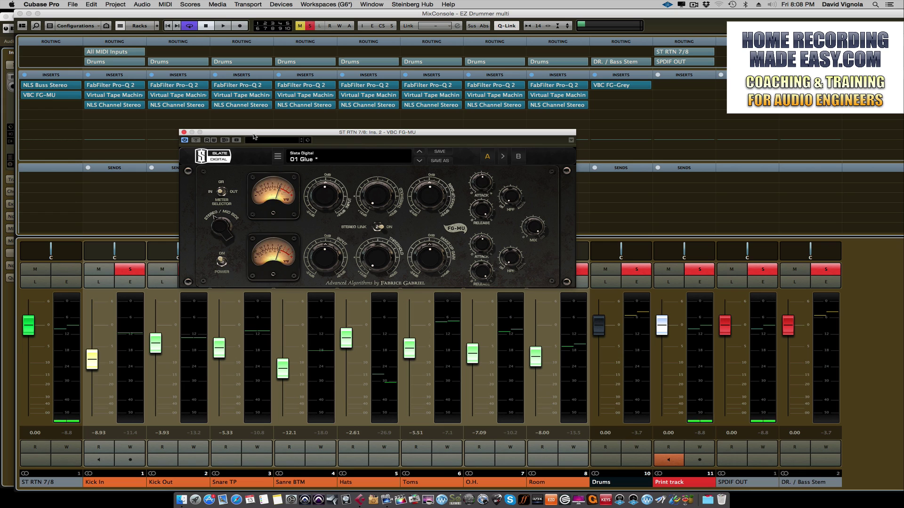
left_click_drag(263, 133, 327, 109)
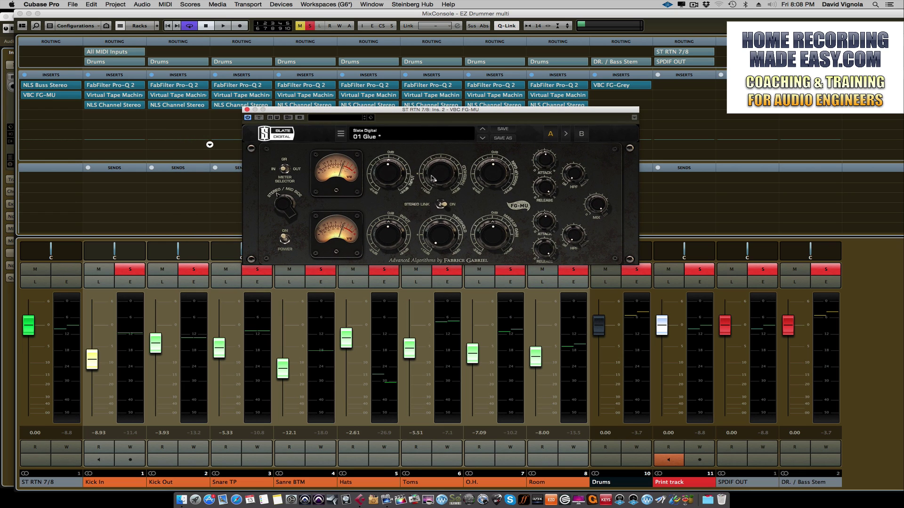
left_click_drag(433, 178, 431, 186)
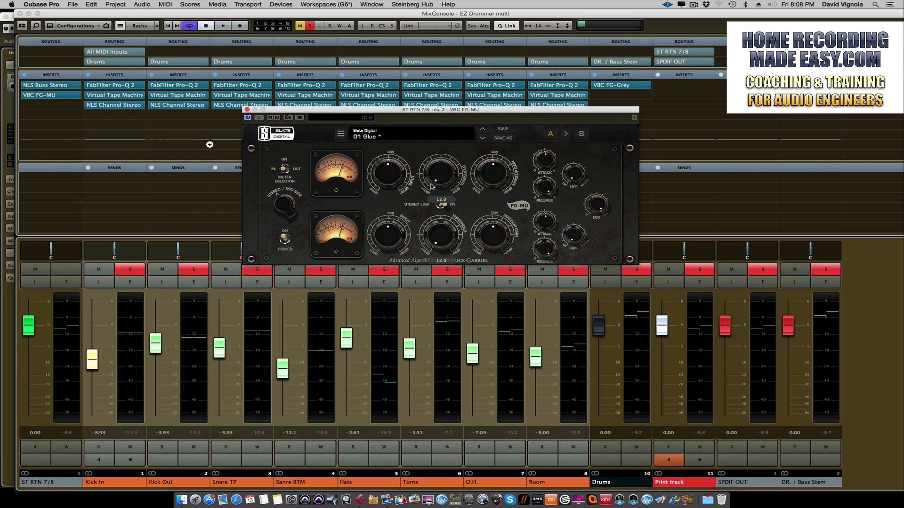
Step: Play the drum mix and compare it with VBC FG-MU's power switched off and on
left_click(281, 251)
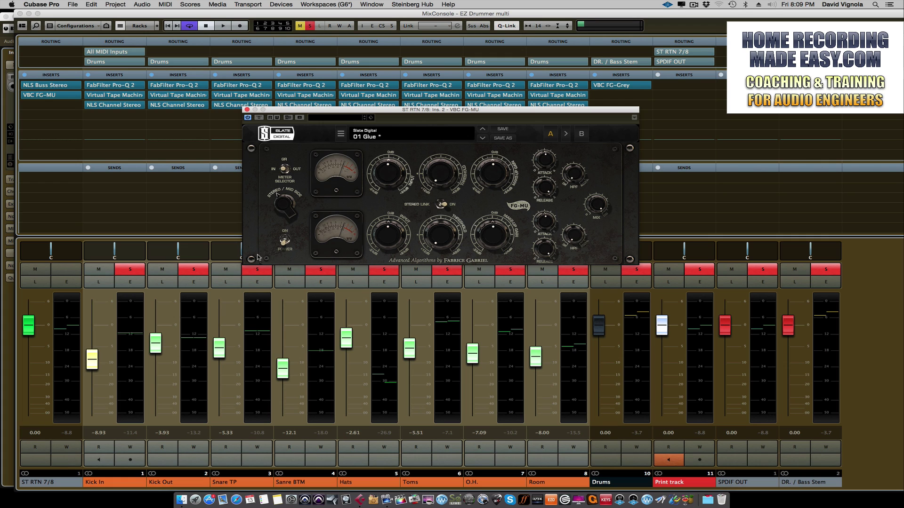
key("space")
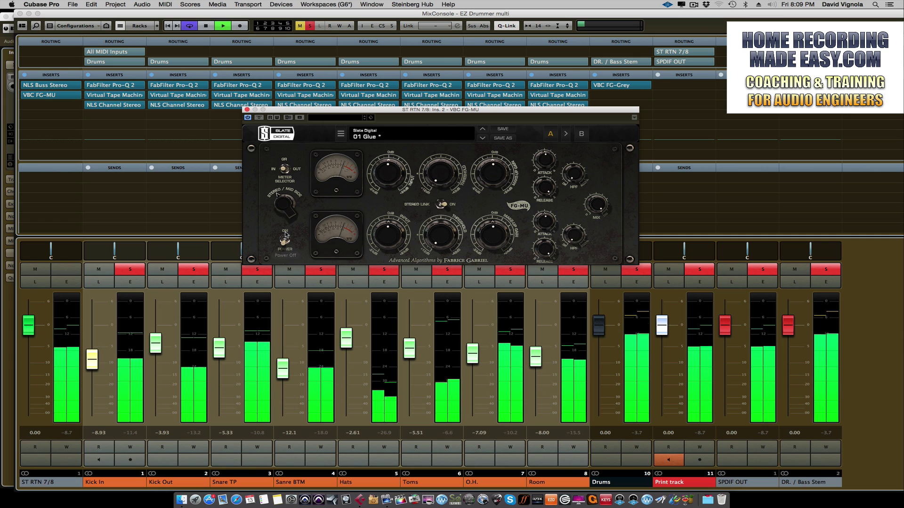
left_click(285, 235)
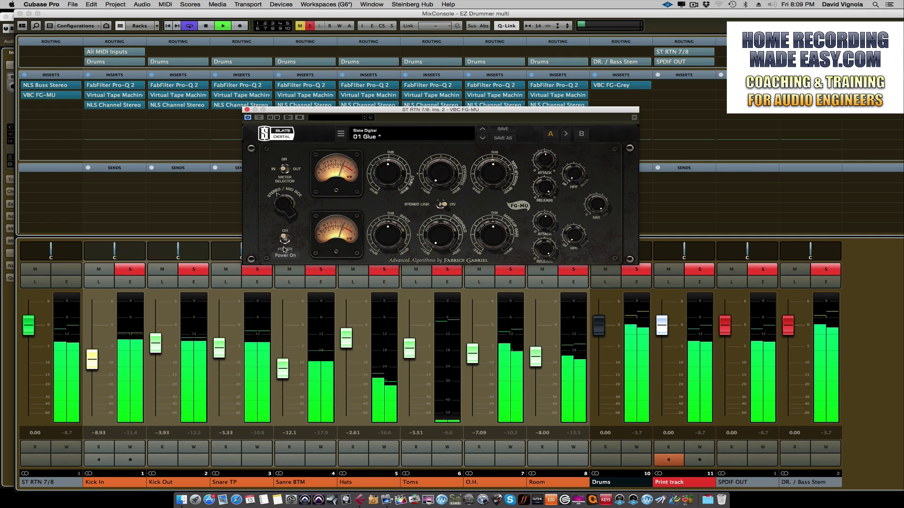
left_click(284, 247)
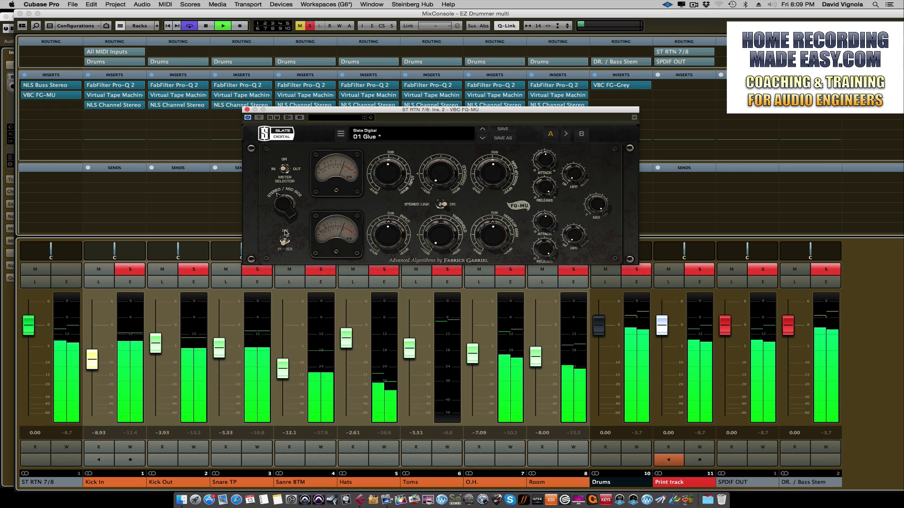
left_click(285, 233)
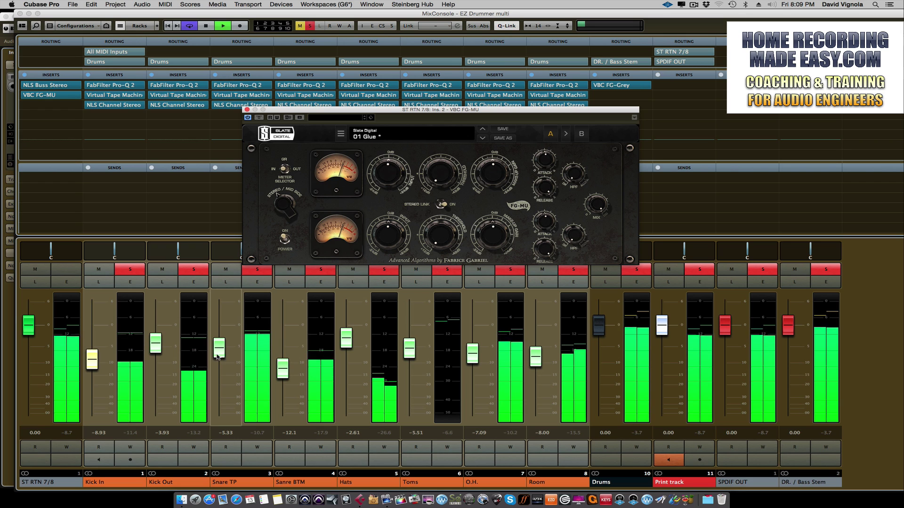
Step: Lower the linked drum faders to bring Snare TP to -5.92, and compare the mix with VBC FG-MU off and on before closing its window
left_click_drag(220, 351, 222, 355)
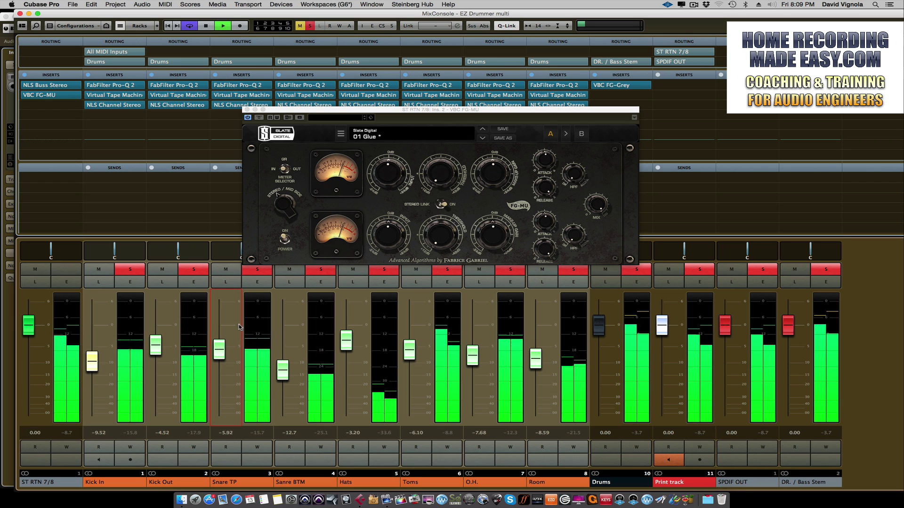
left_click(285, 234)
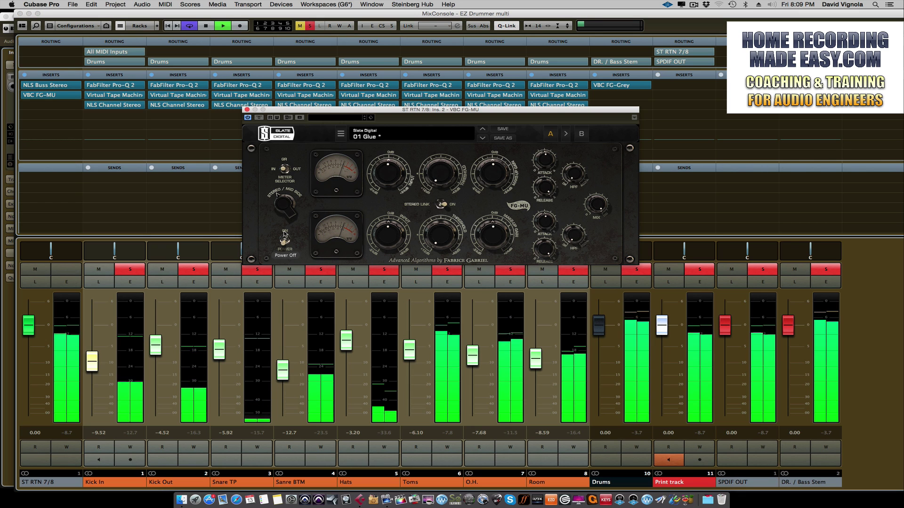
left_click(285, 234)
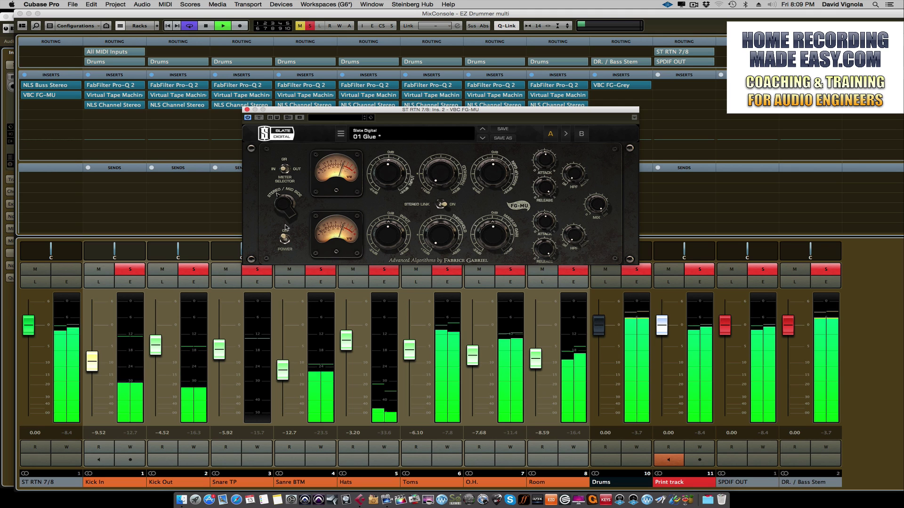
key("space")
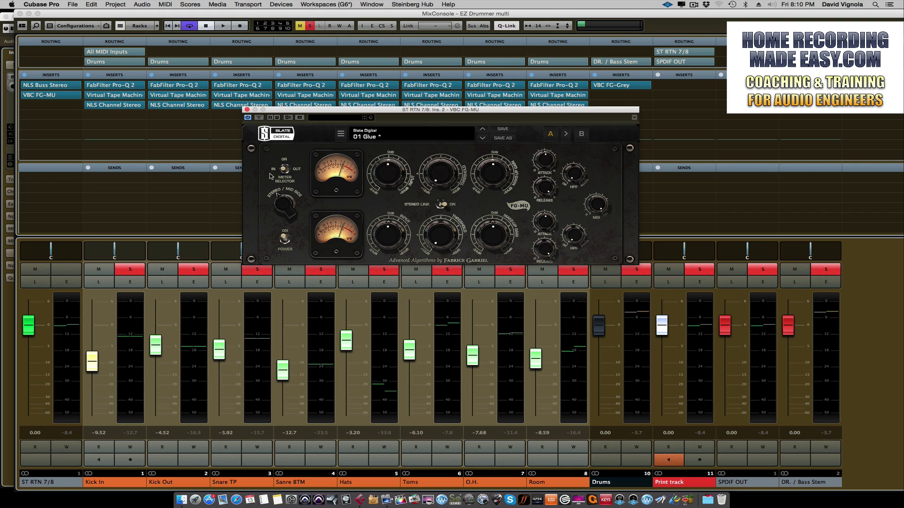
left_click(246, 110)
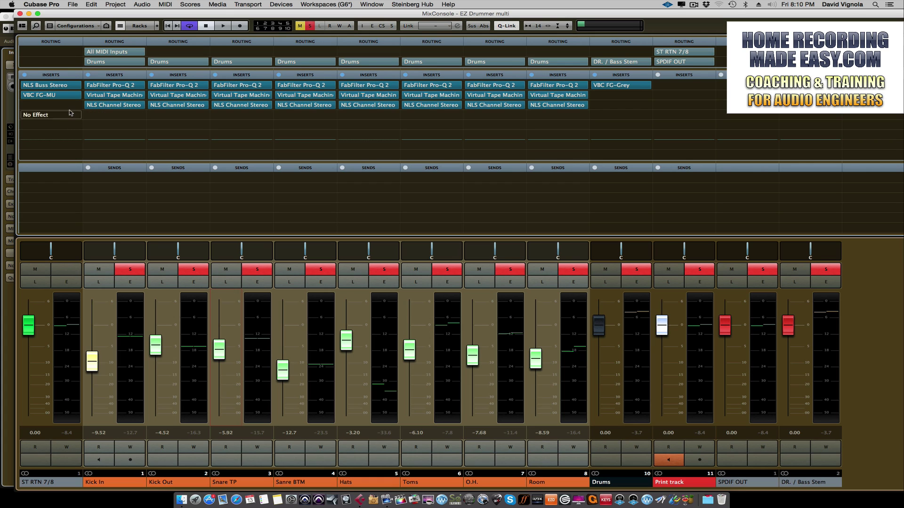
mouse_move(48, 100)
mouse_move(611, 89)
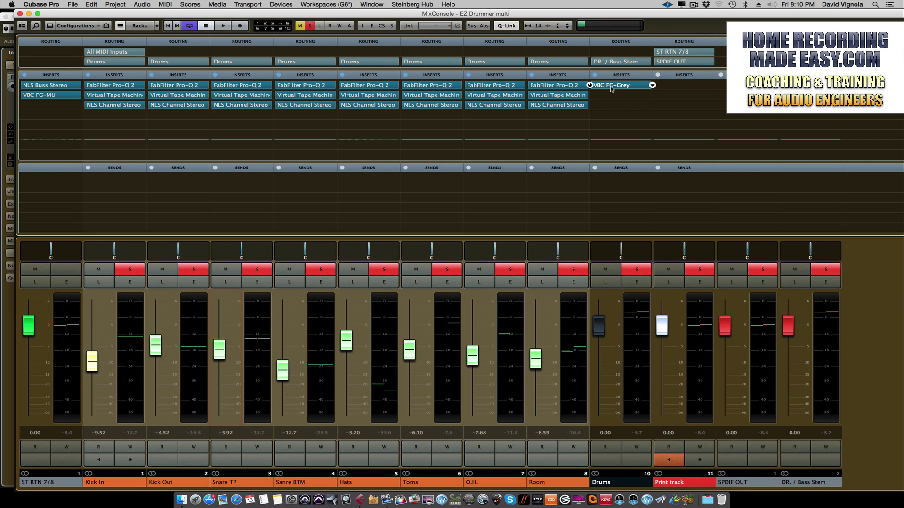